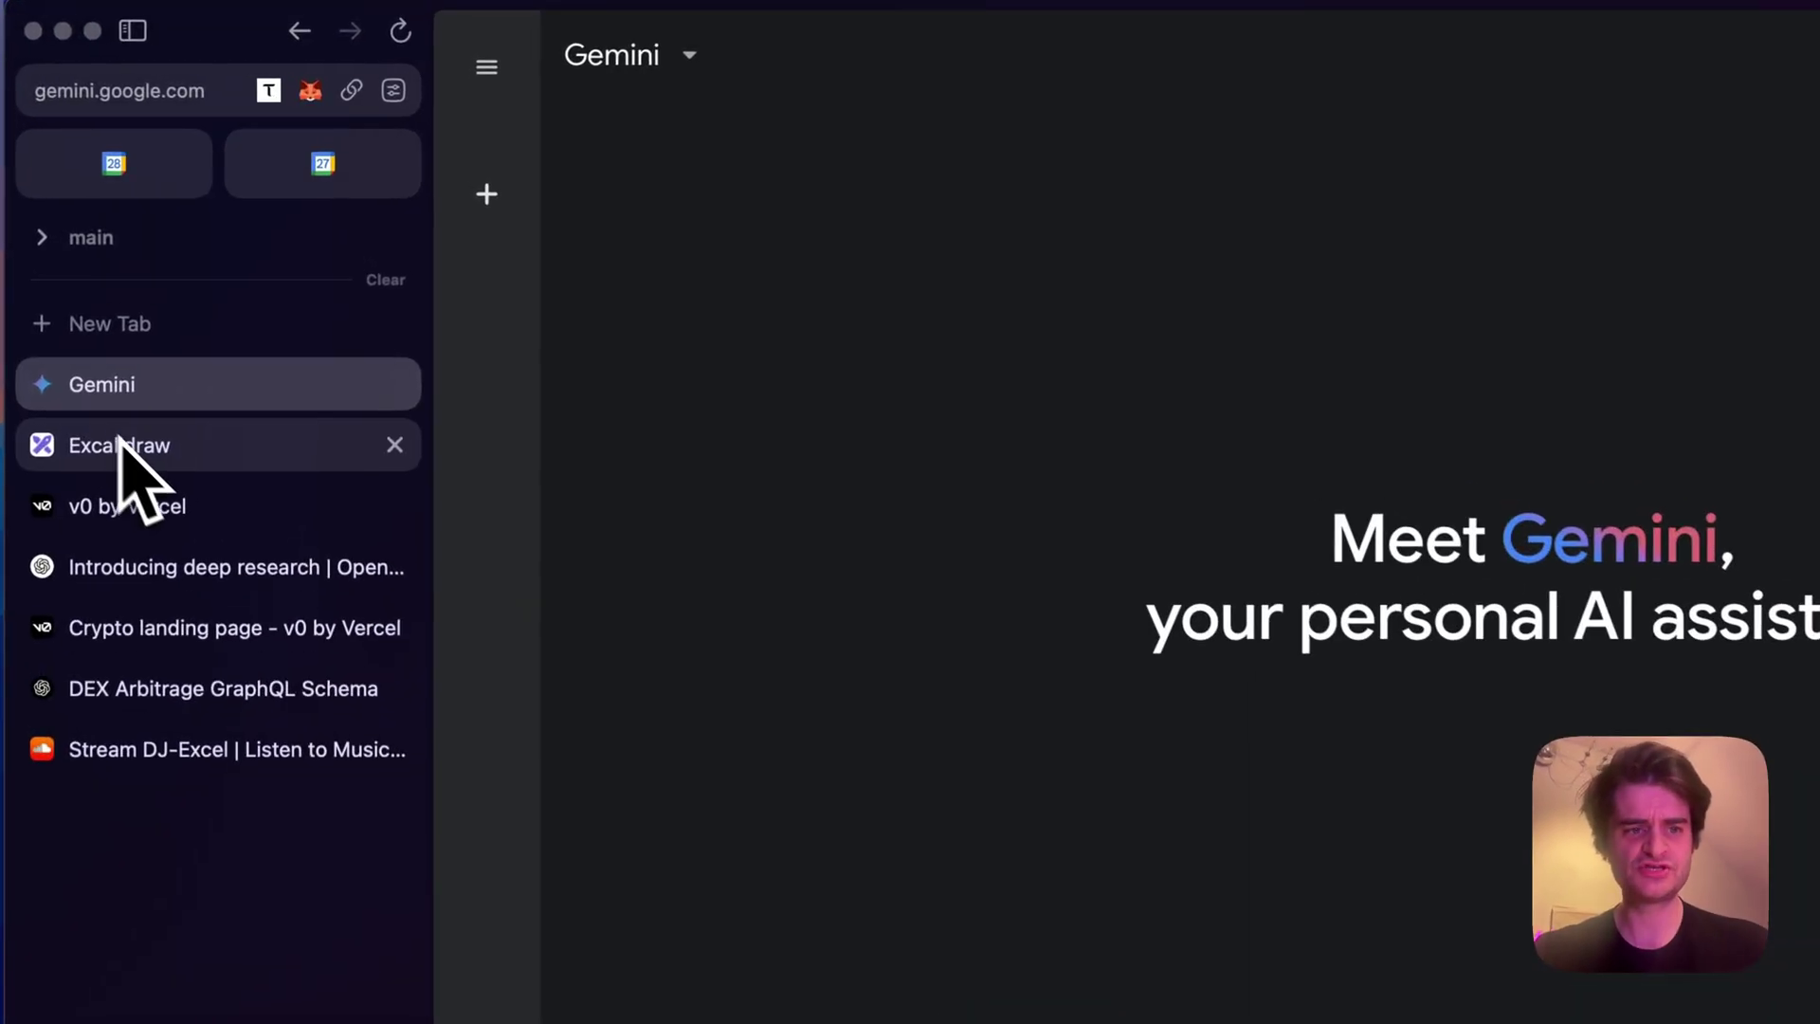
# Bring up the Excalidraw canvas showing the handwritten six-step AI workflow list
pyautogui.click(140, 408)
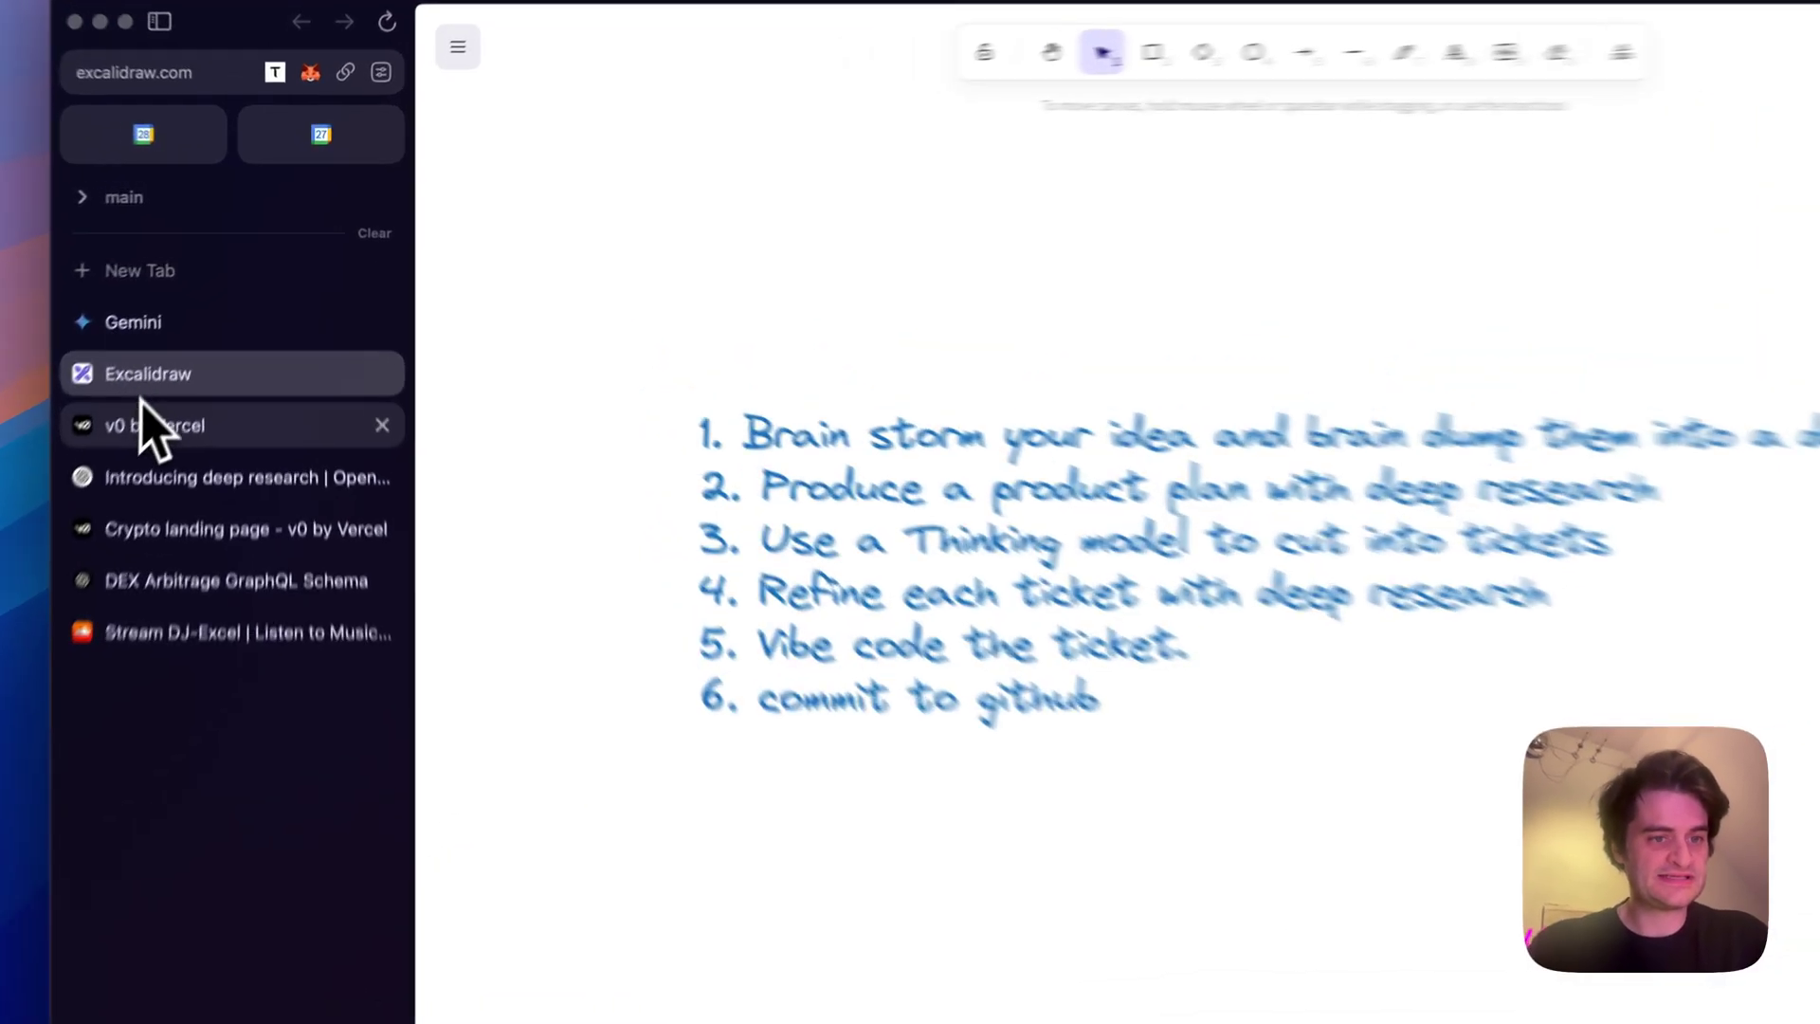
# Open the Crypto landing page project in v0 by Vercel
pyautogui.click(195, 354)
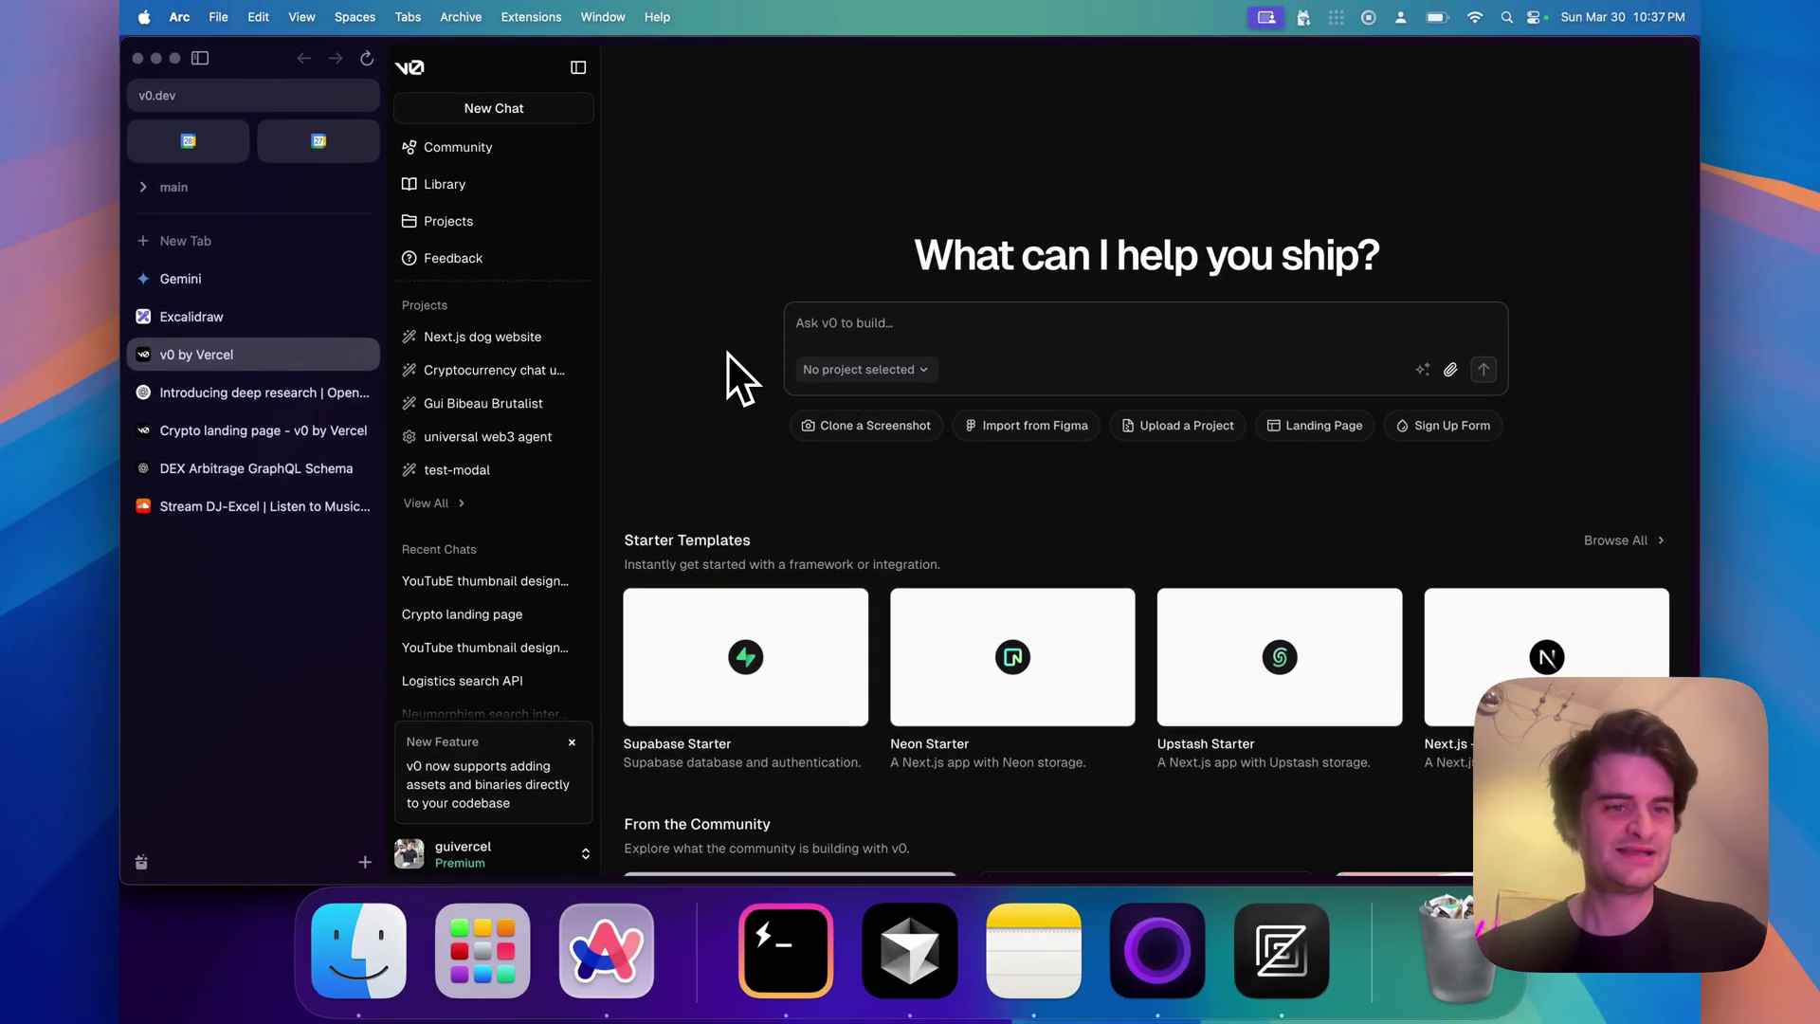
pyautogui.click(264, 430)
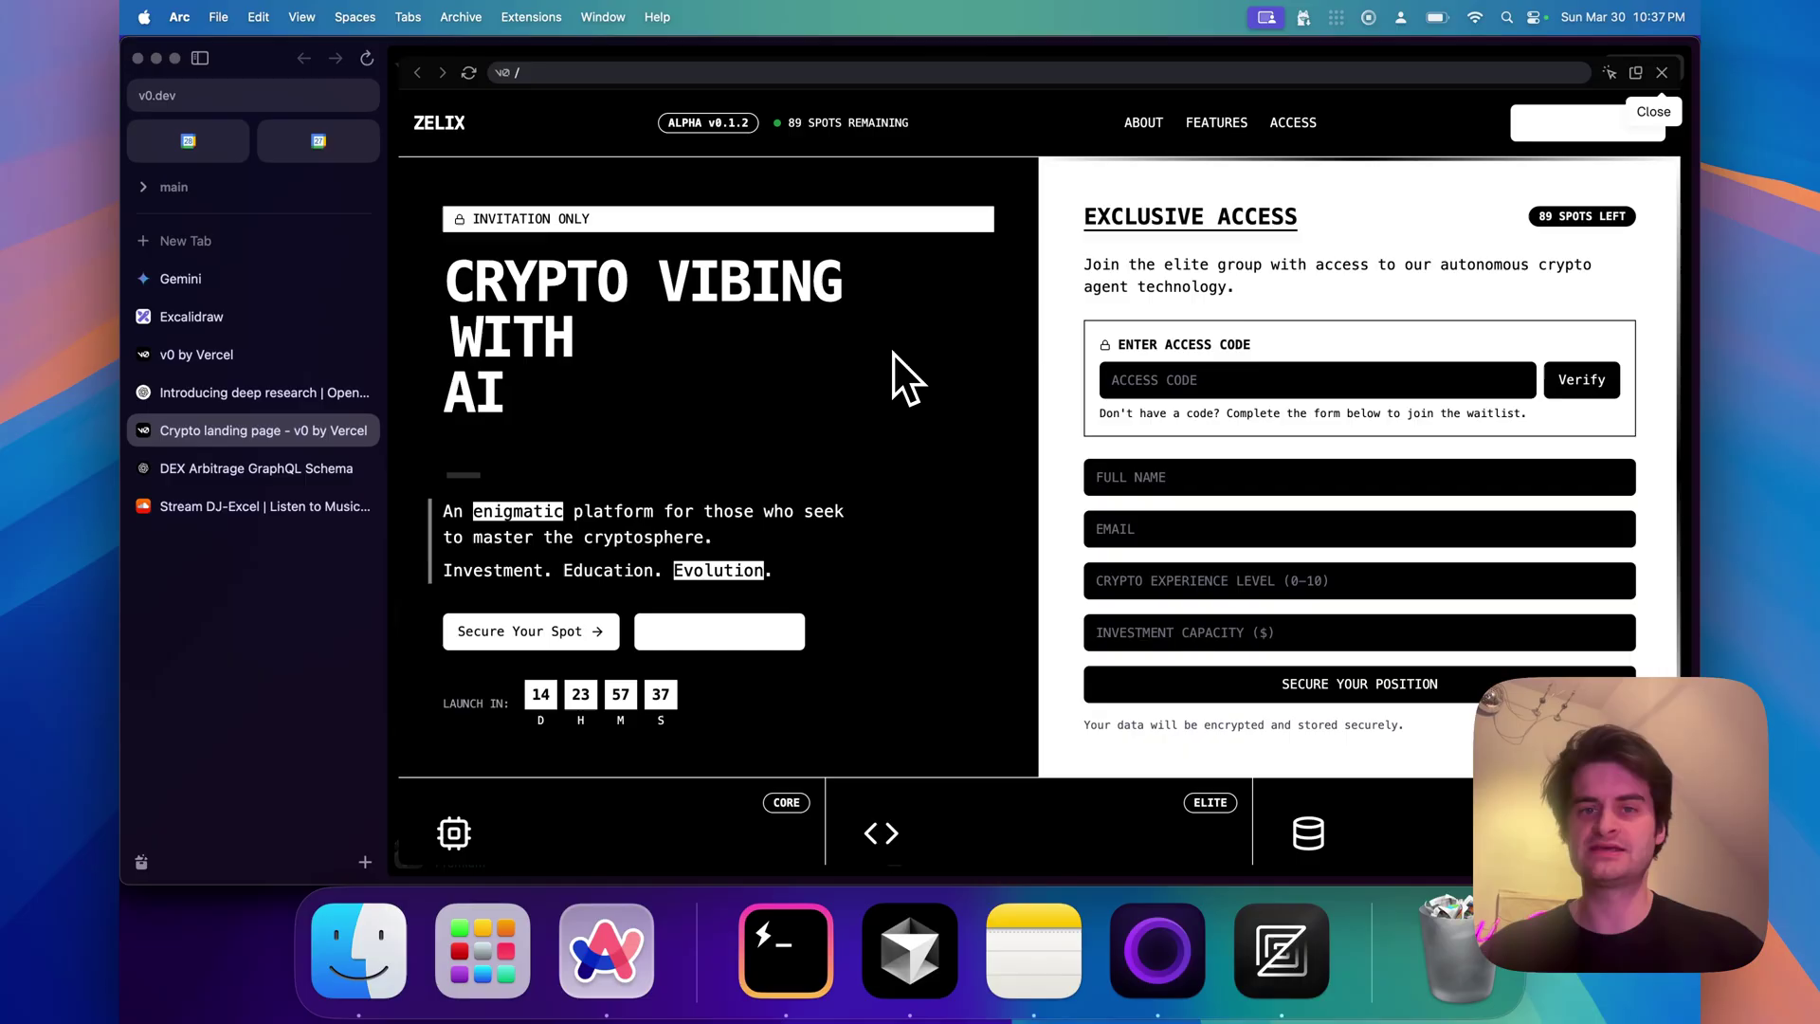
pyautogui.scroll(-8, 892, 352)
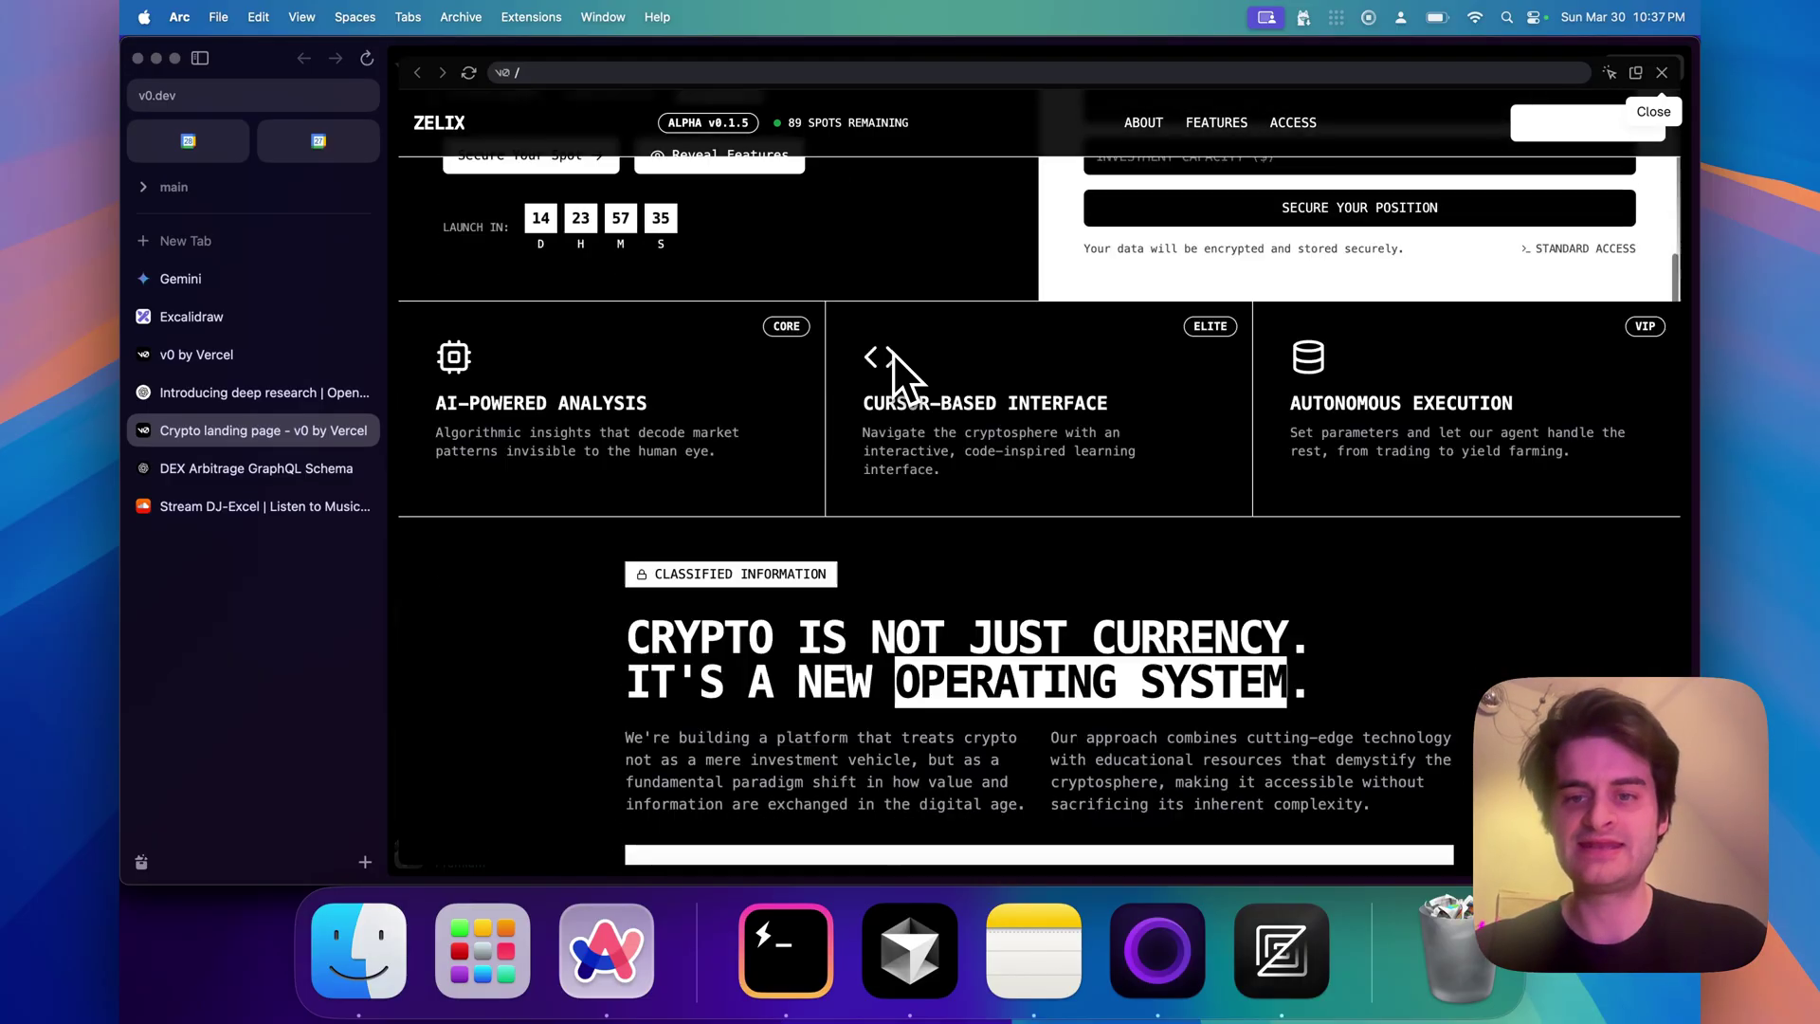
pyautogui.scroll(-5, 892, 352)
pyautogui.scroll(-3, 897, 380)
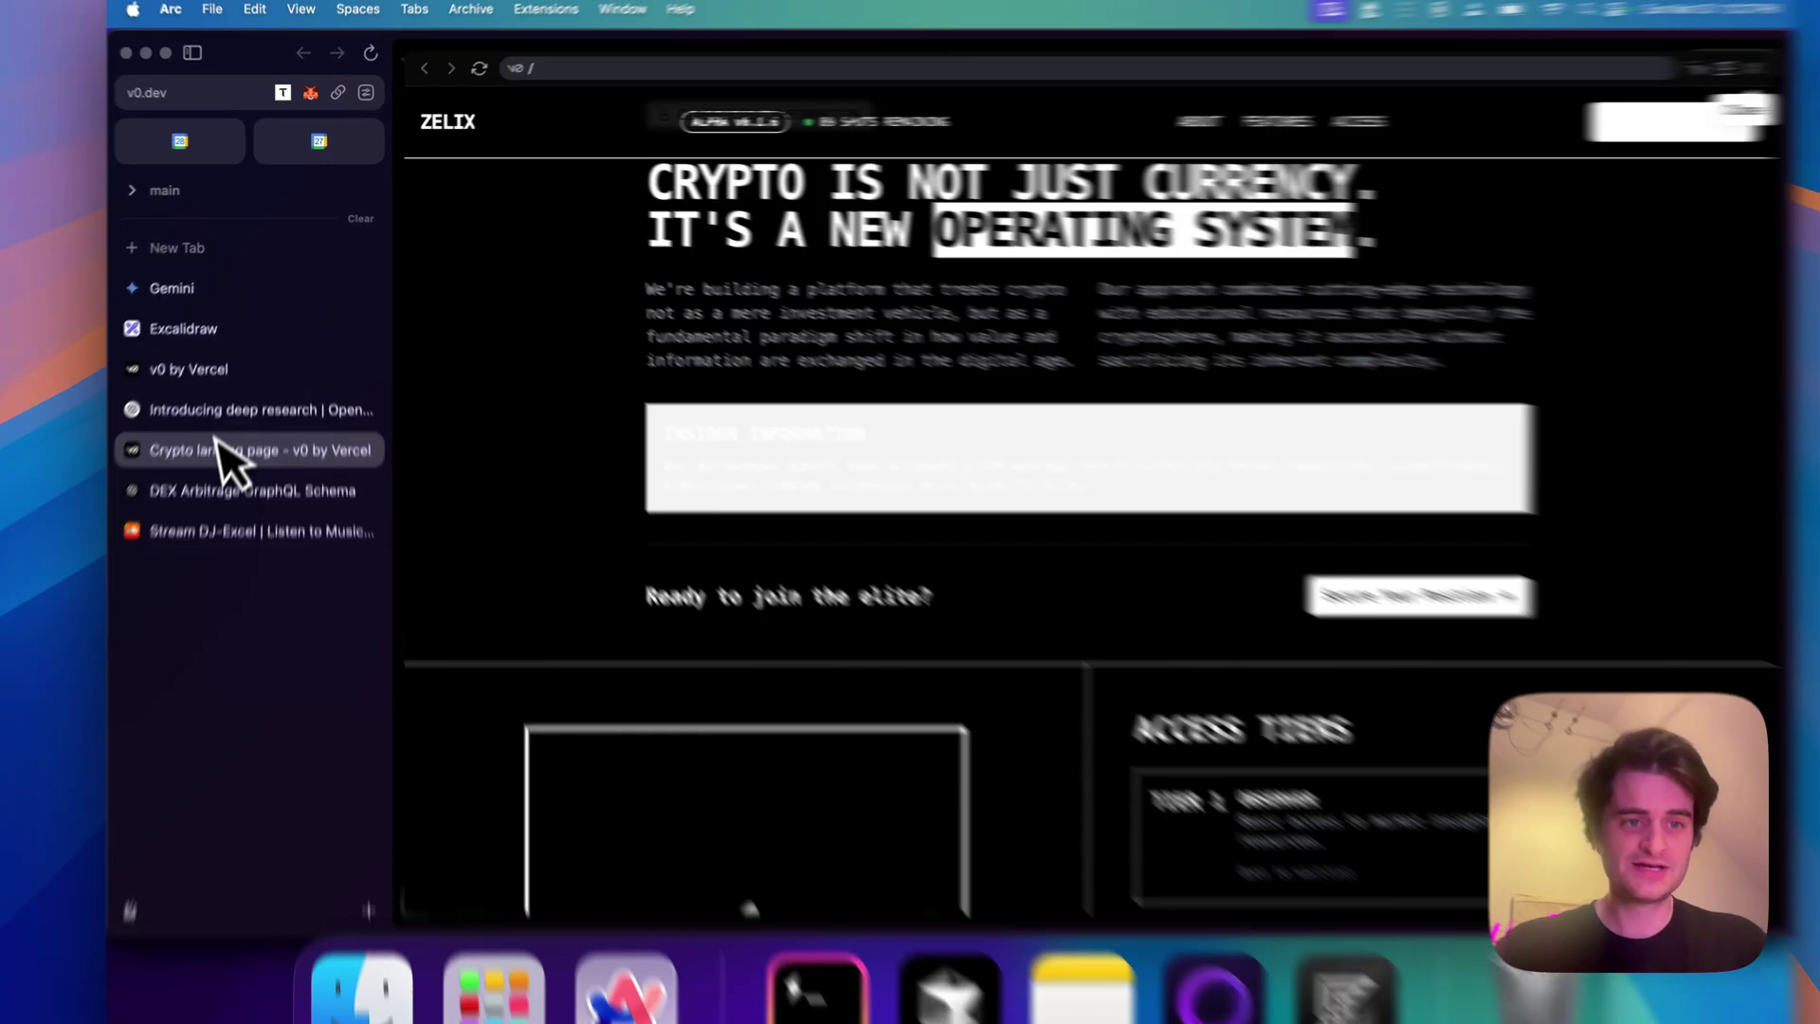
# Highlight list step 2, producing a product plan with deep research, then deselect it
pyautogui.click(184, 329)
pyautogui.doubleClick(845, 490)
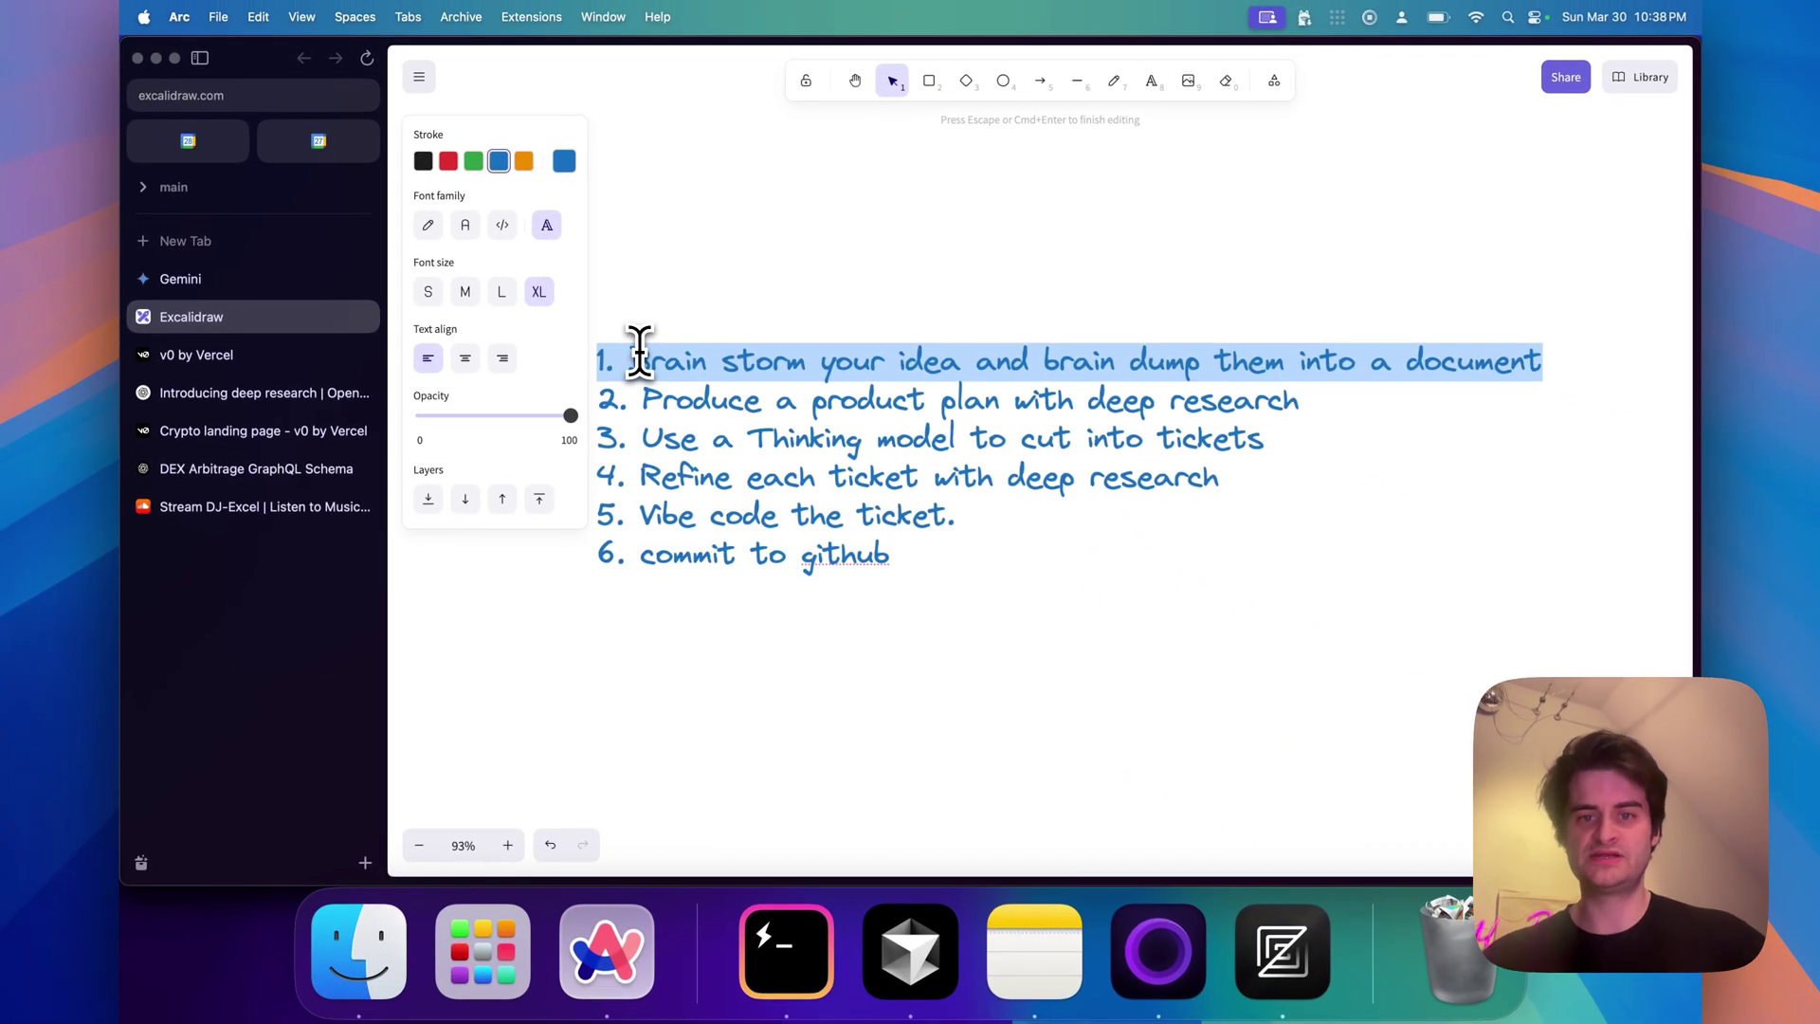
pyautogui.tripleClick(1235, 400)
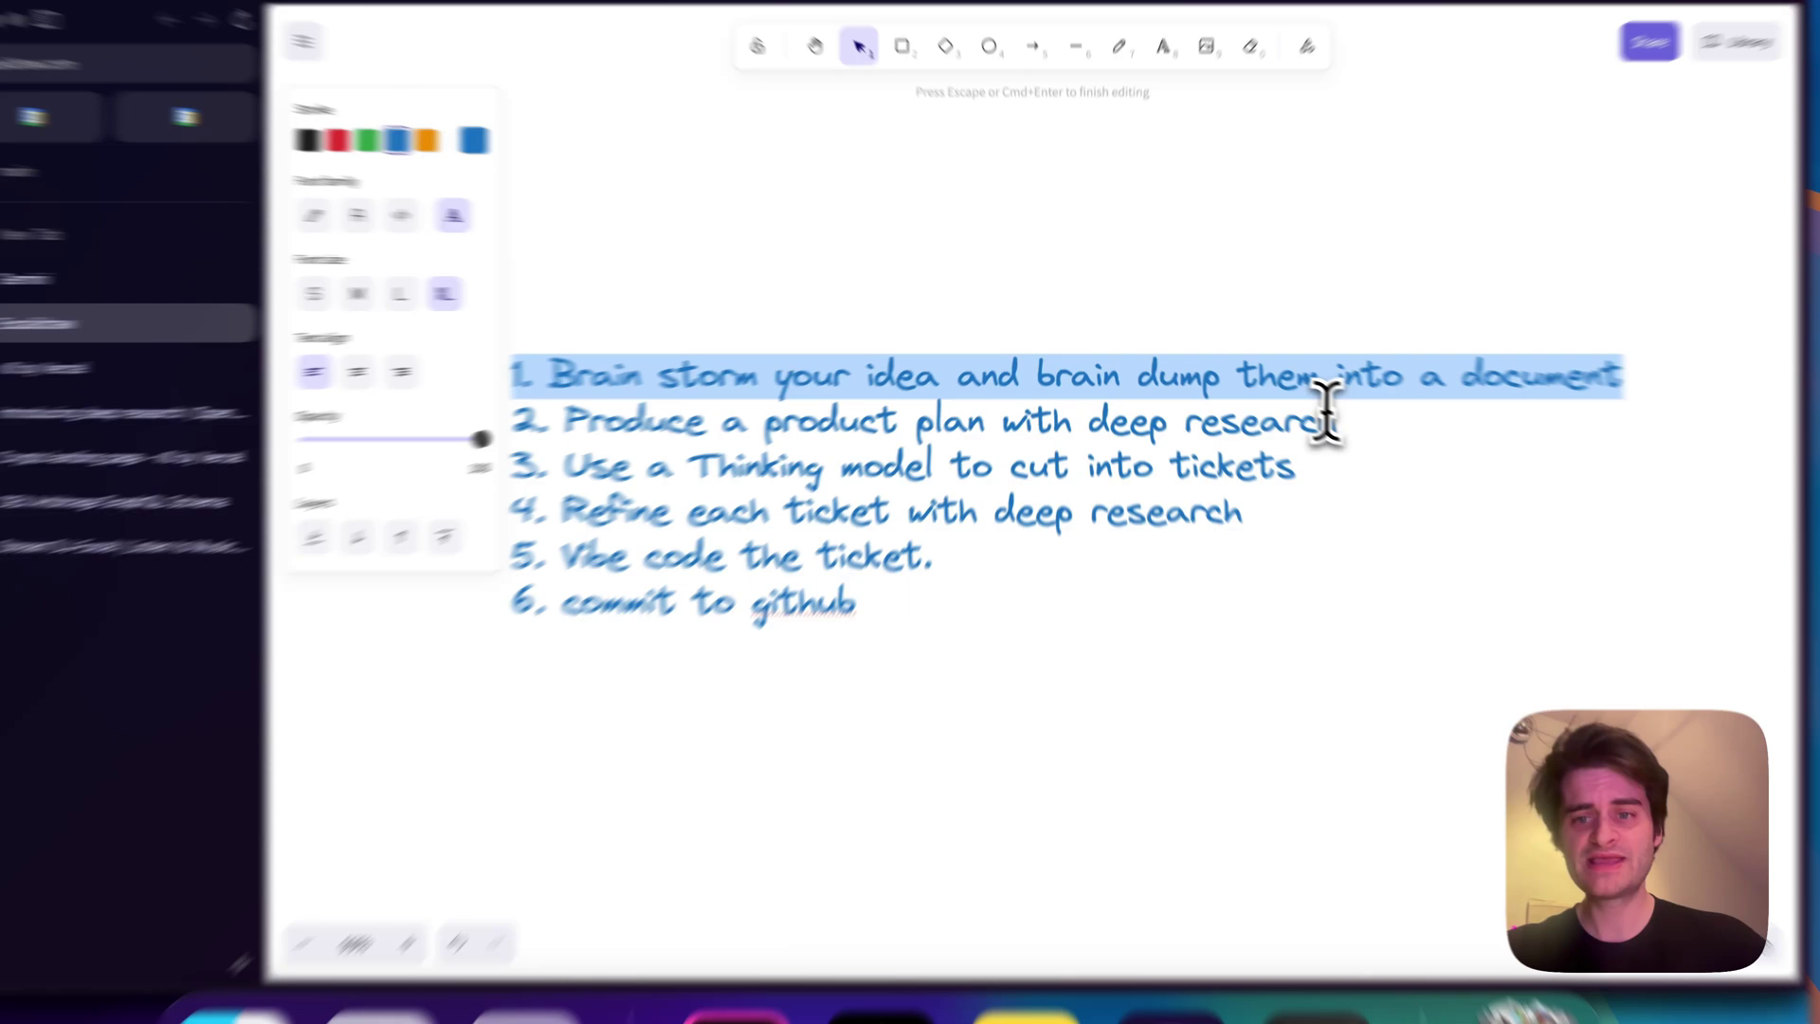
pyautogui.moveTo(626, 469); pyautogui.dragTo(335, 470)
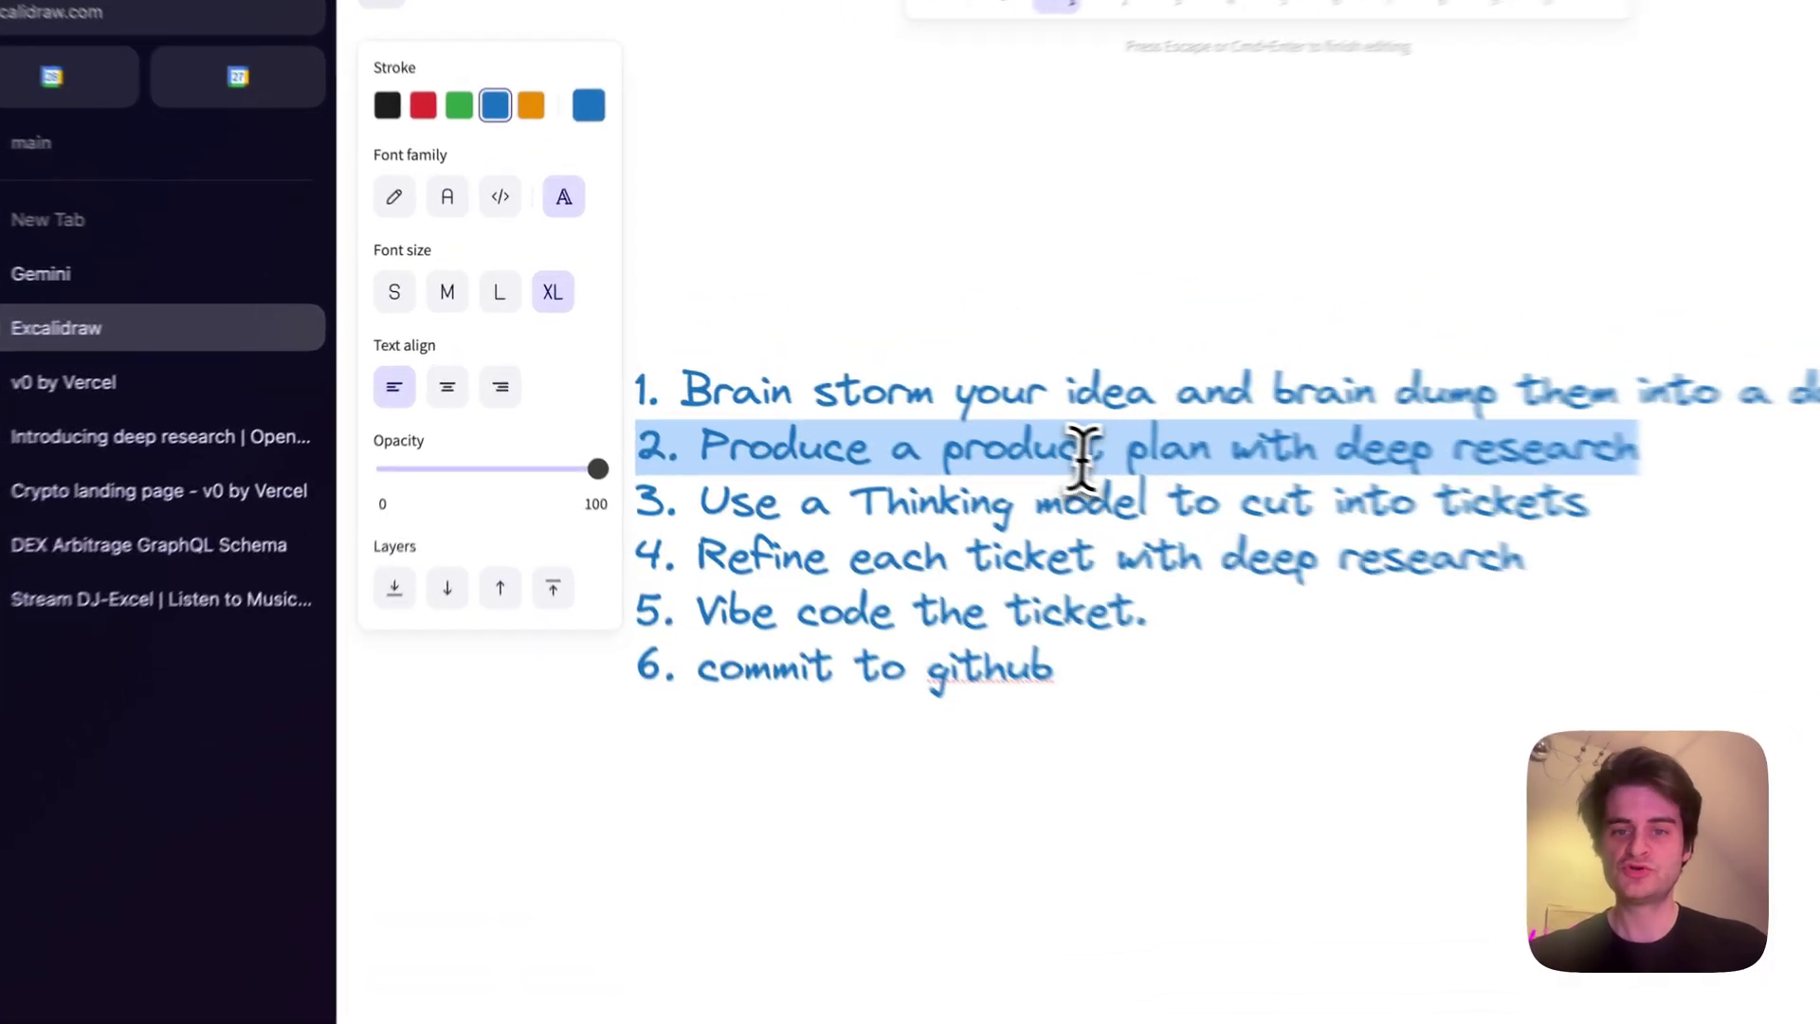
pyautogui.click(911, 400)
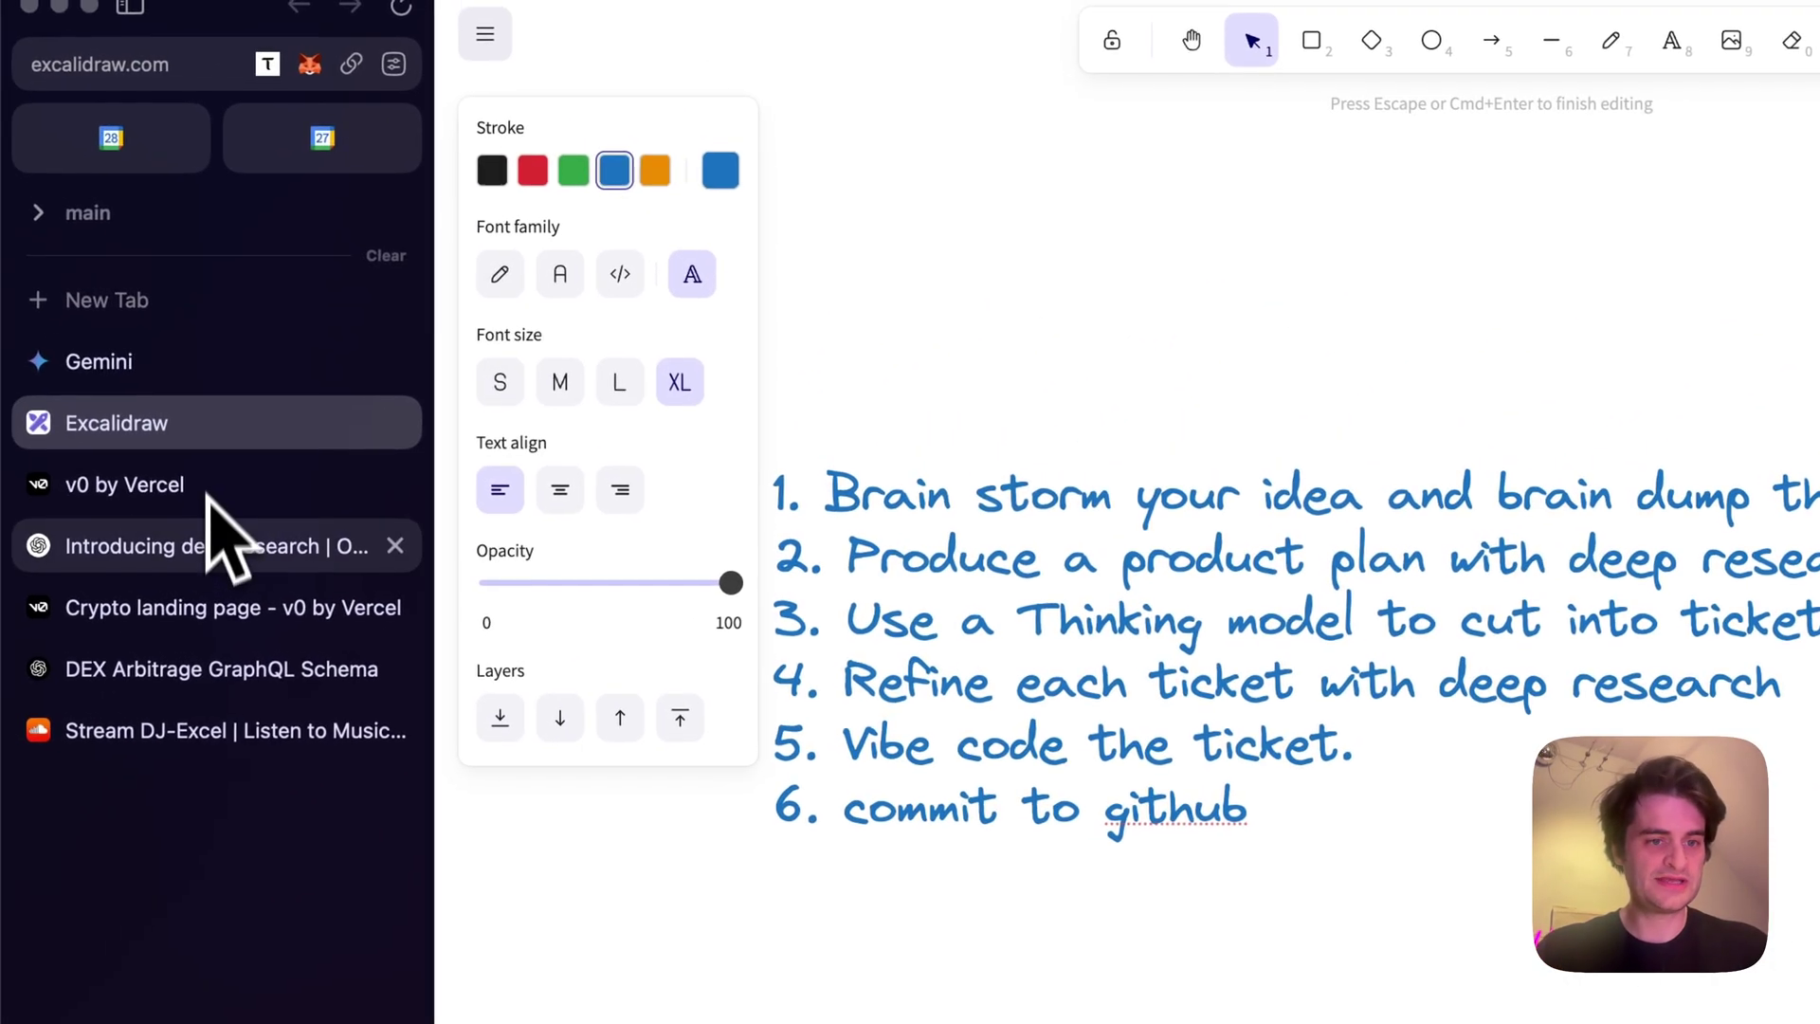
# Highlight 'deep research' in OpenAI's announcement heading, glance at Gemini, then return
pyautogui.click(214, 545)
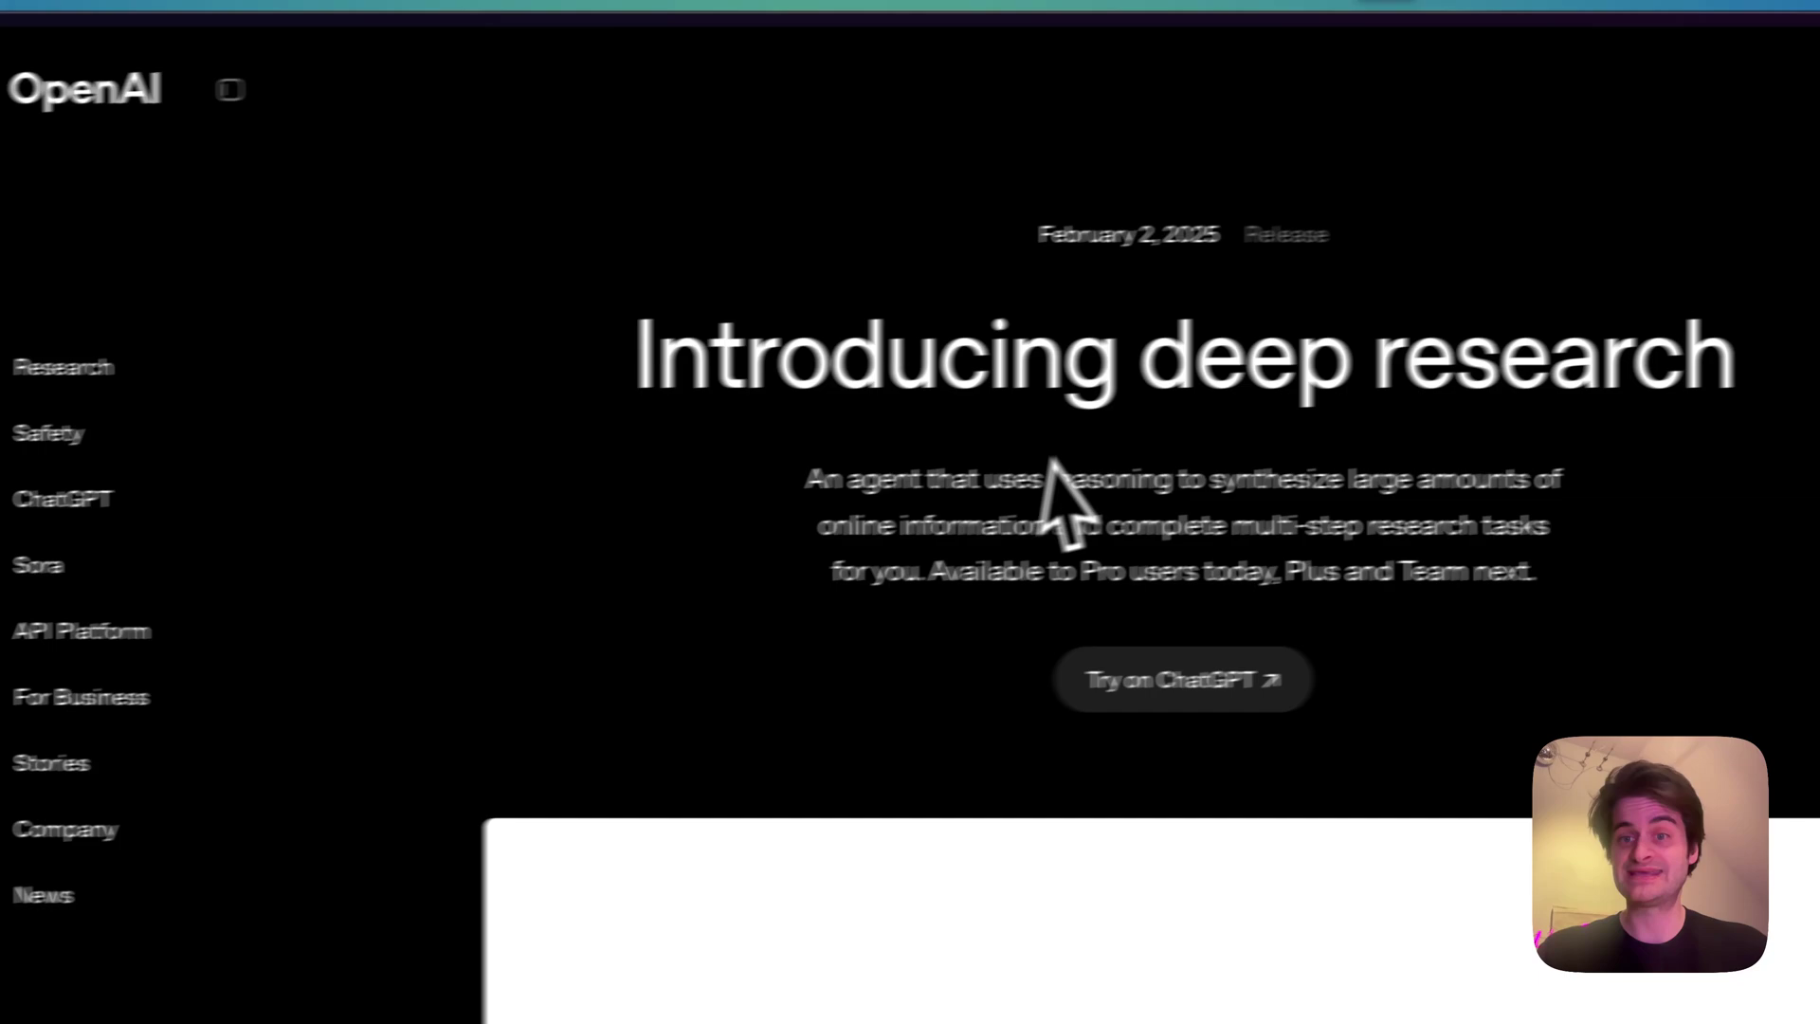
pyautogui.moveTo(1038, 362); pyautogui.dragTo(1628, 370)
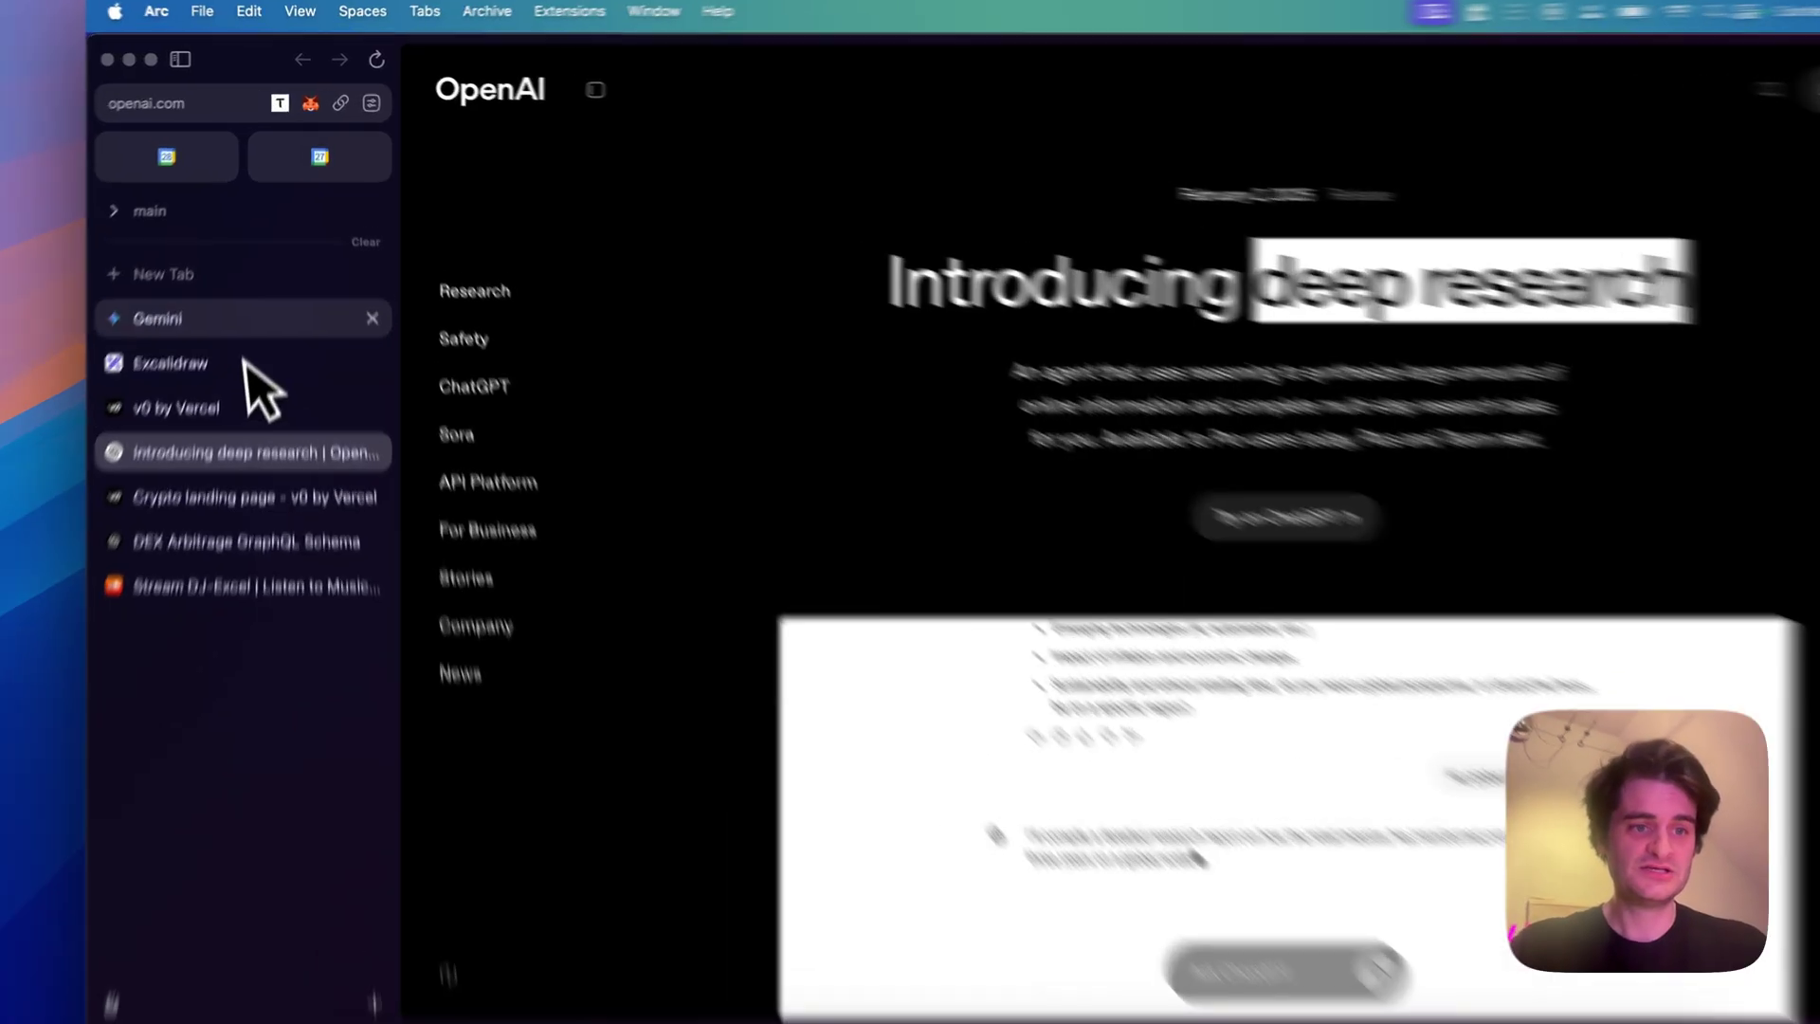
pyautogui.click(181, 279)
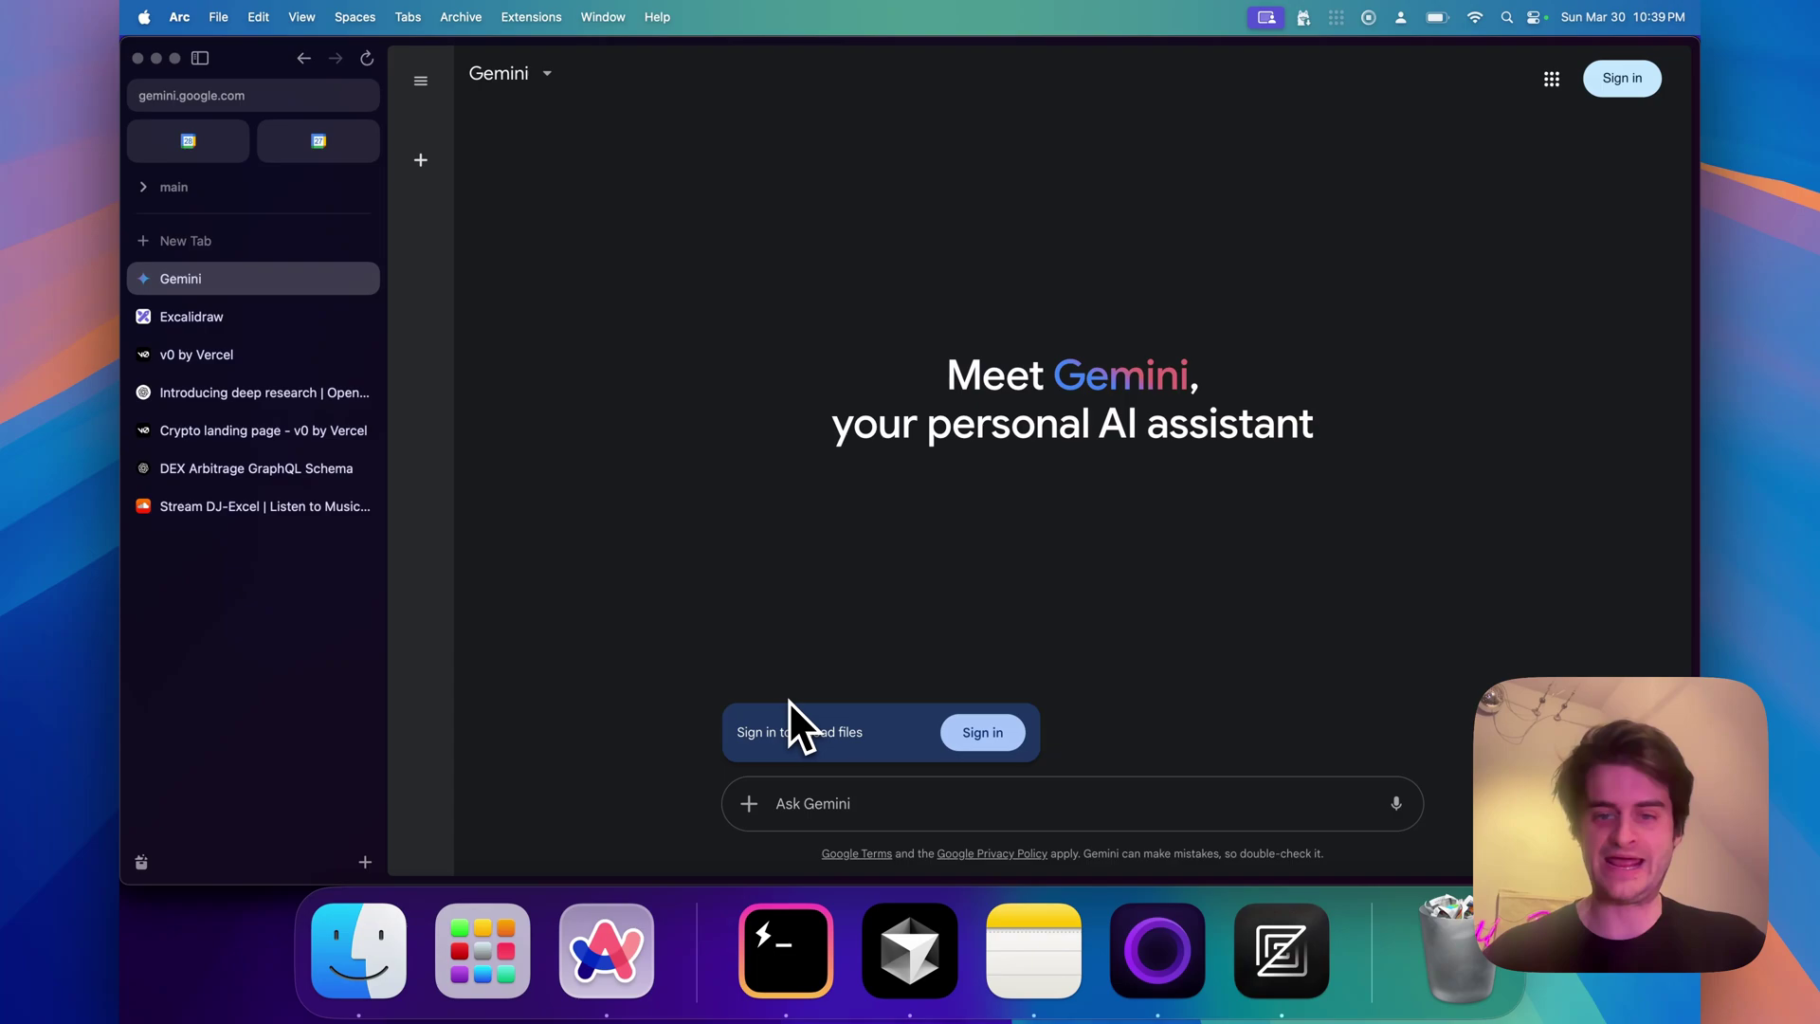
pyautogui.click(262, 390)
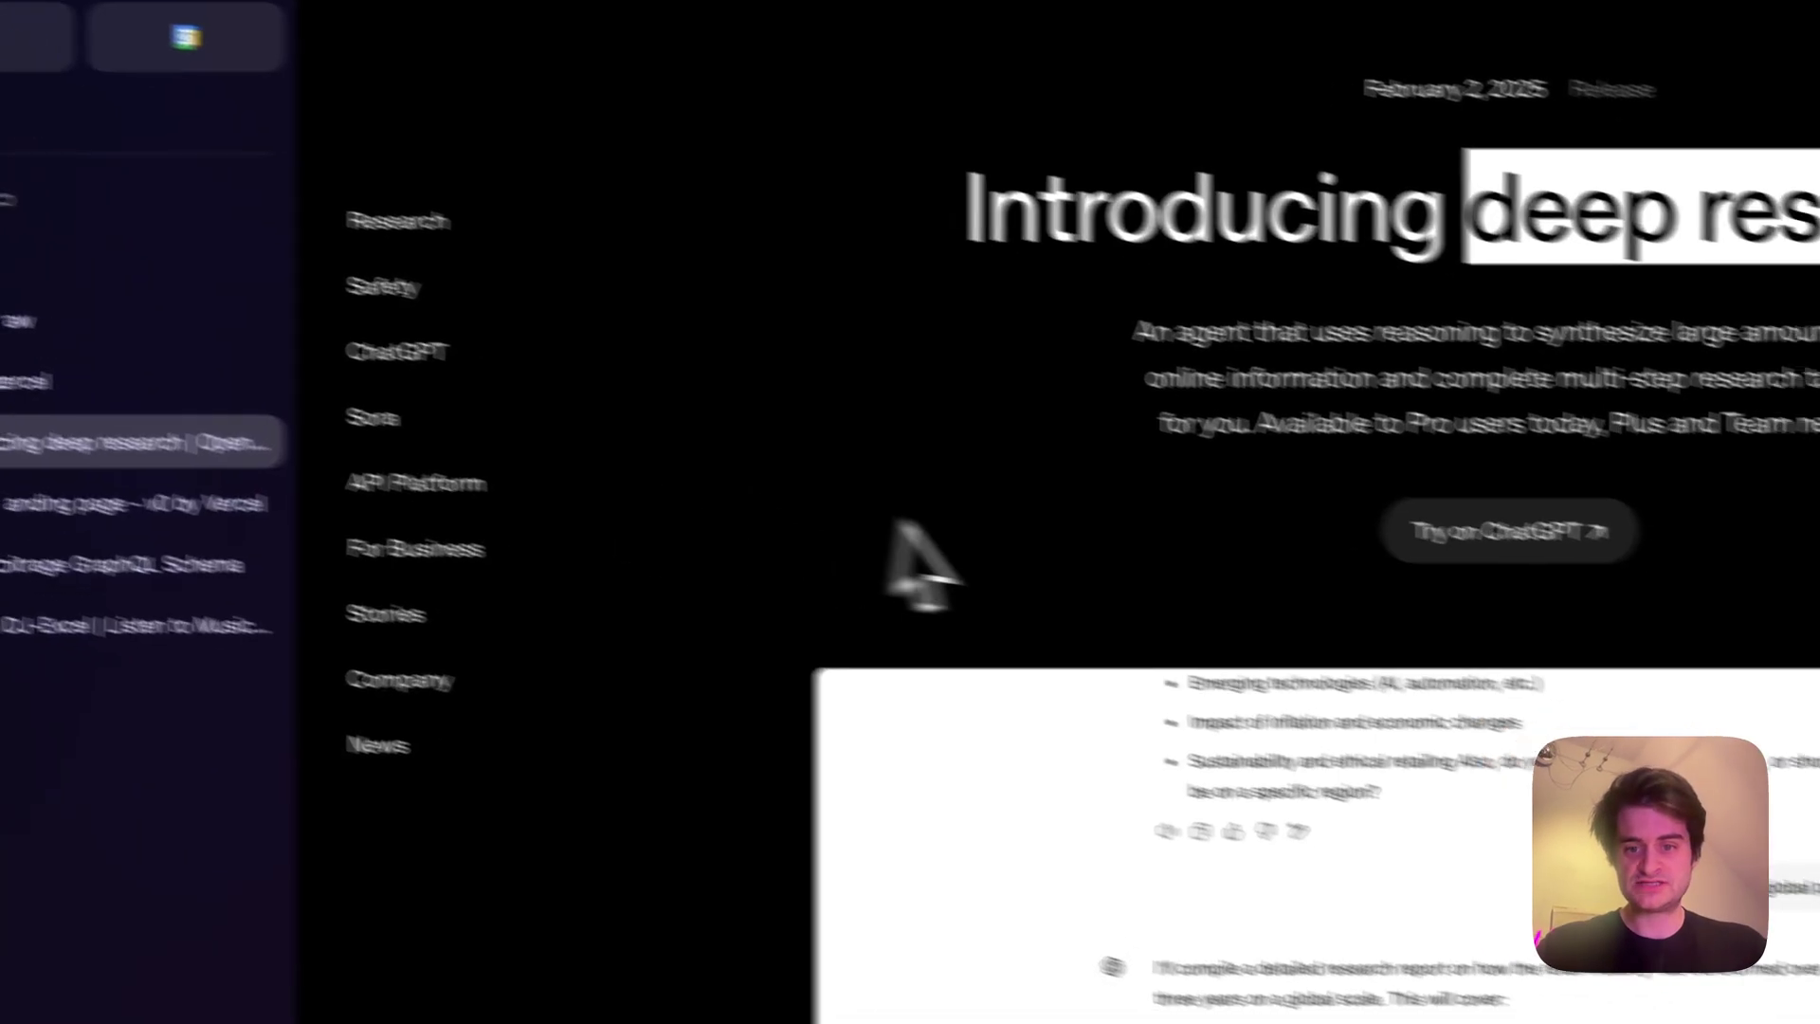
pyautogui.scroll(-3, 917, 562)
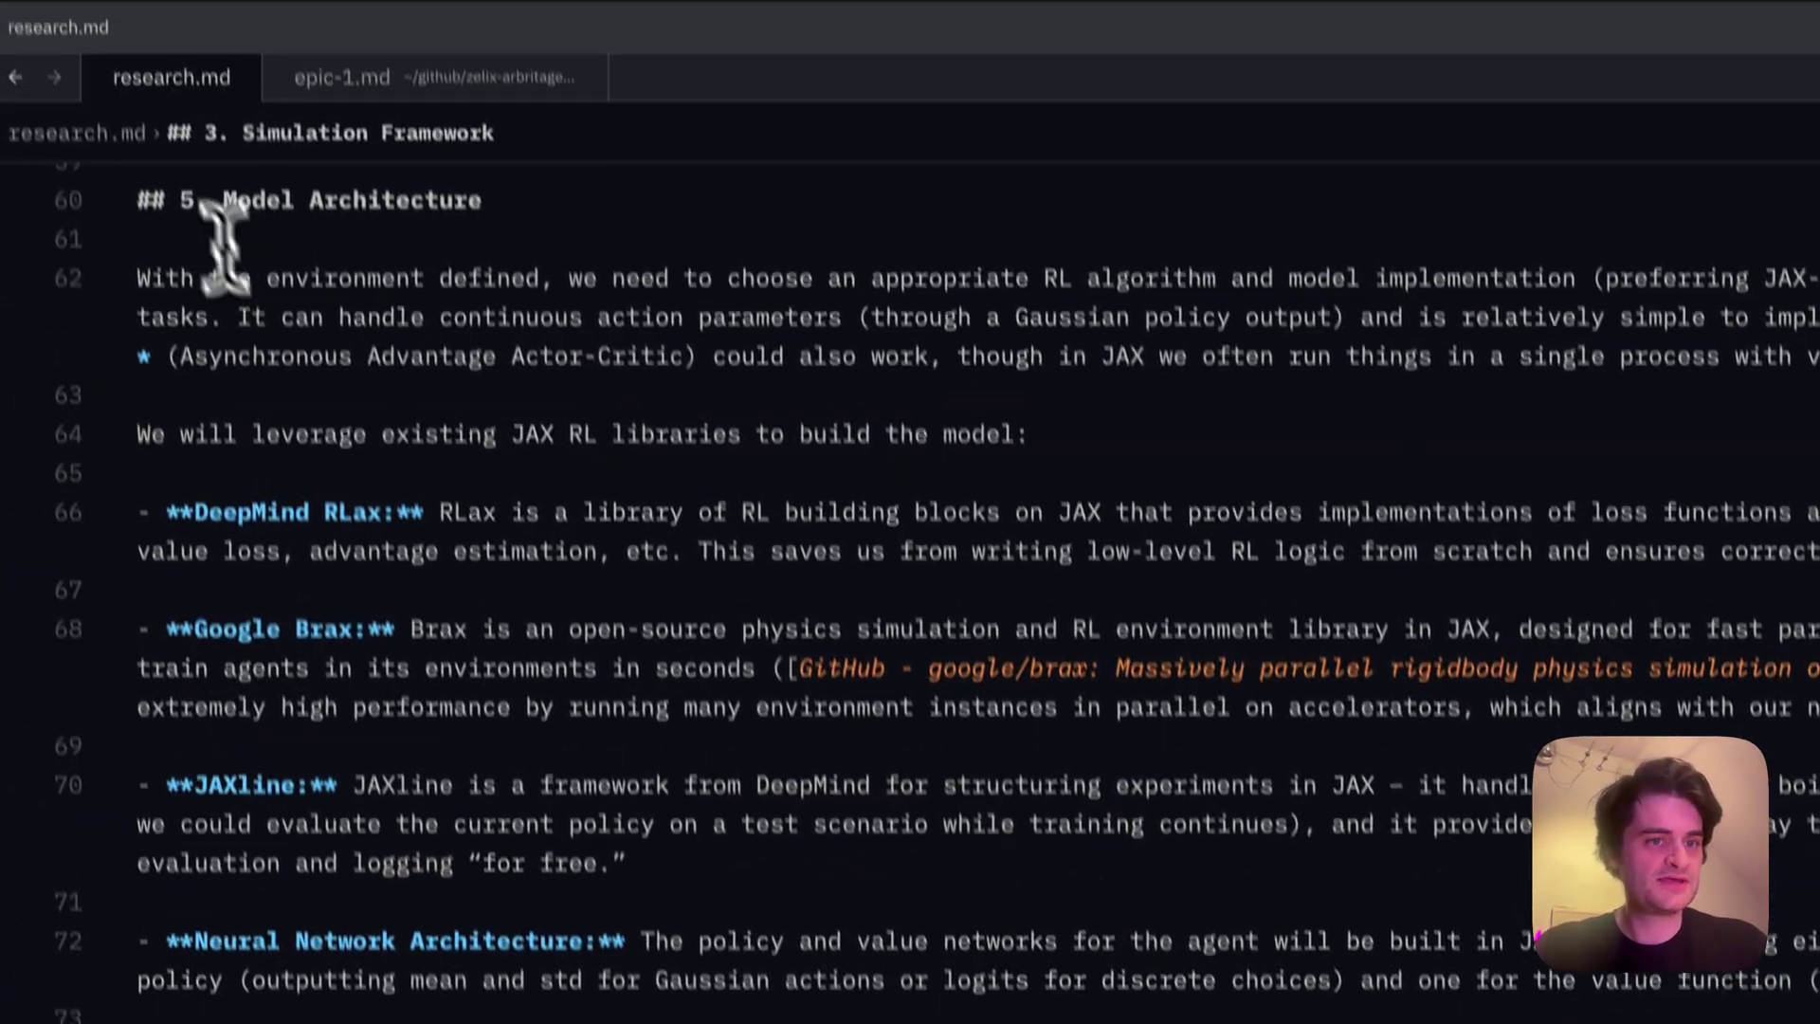
pyautogui.scroll(10, 405, 426)
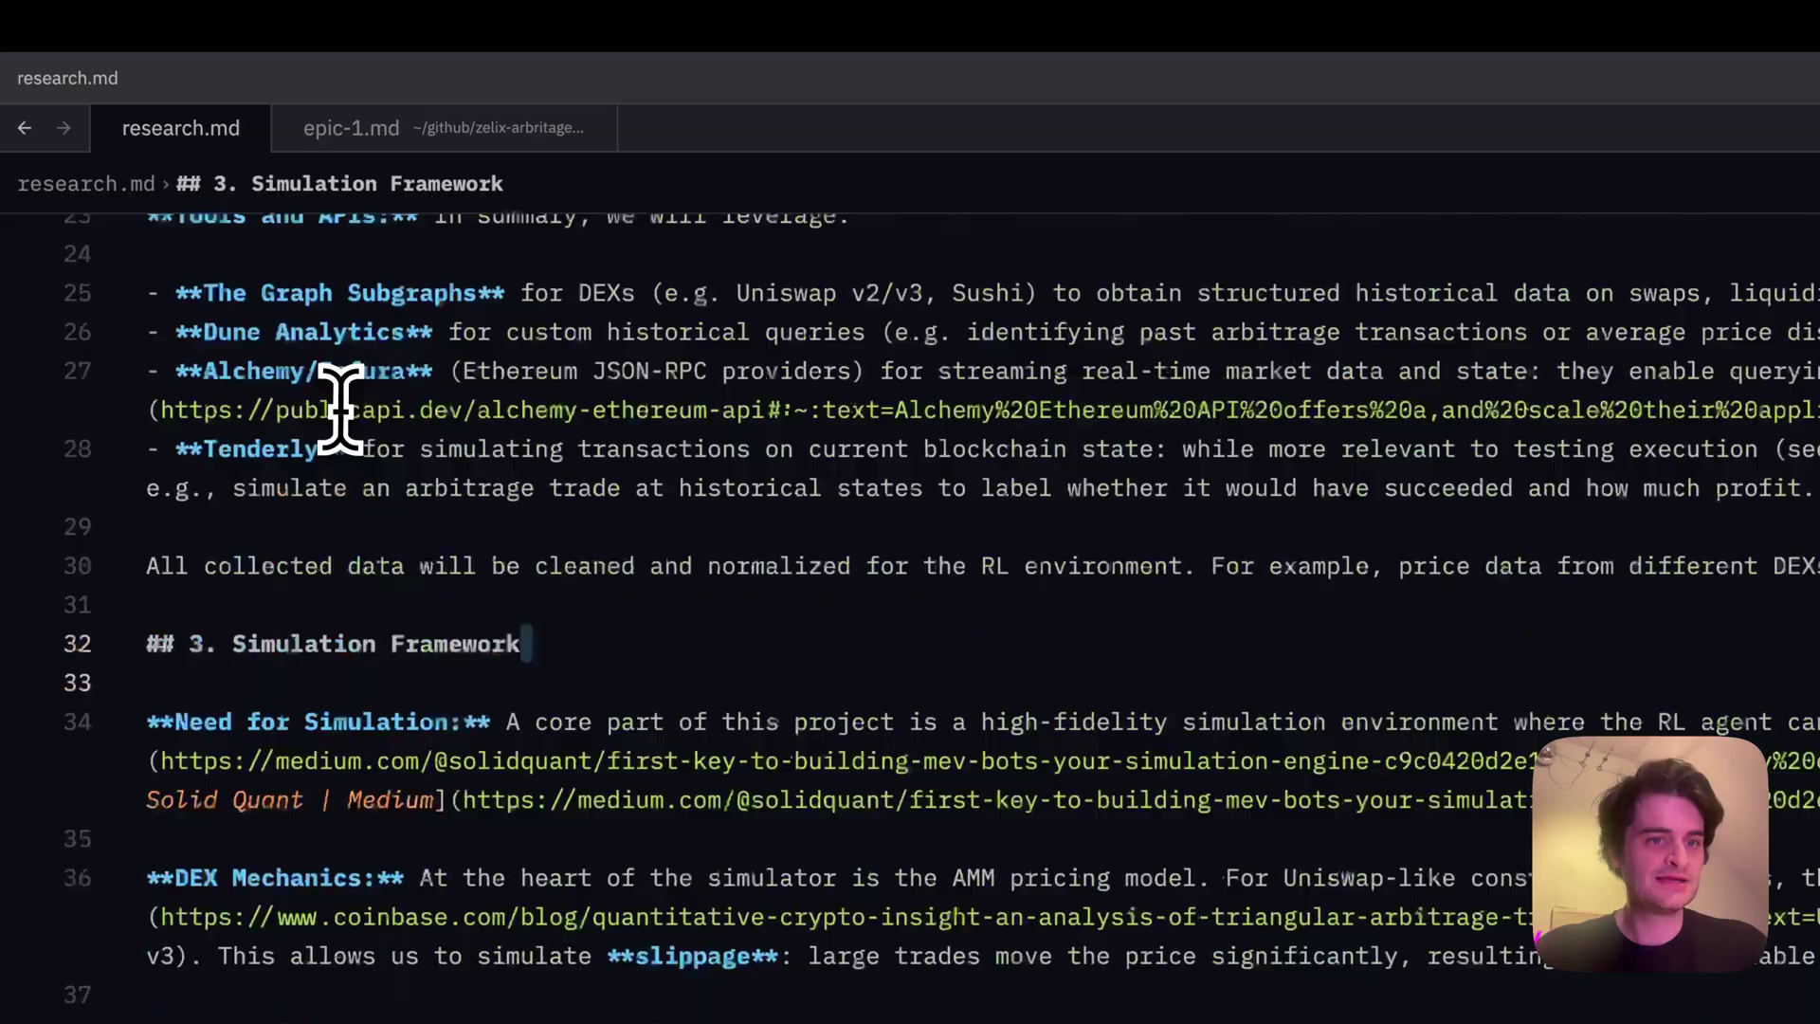
pyautogui.scroll(10, 405, 427)
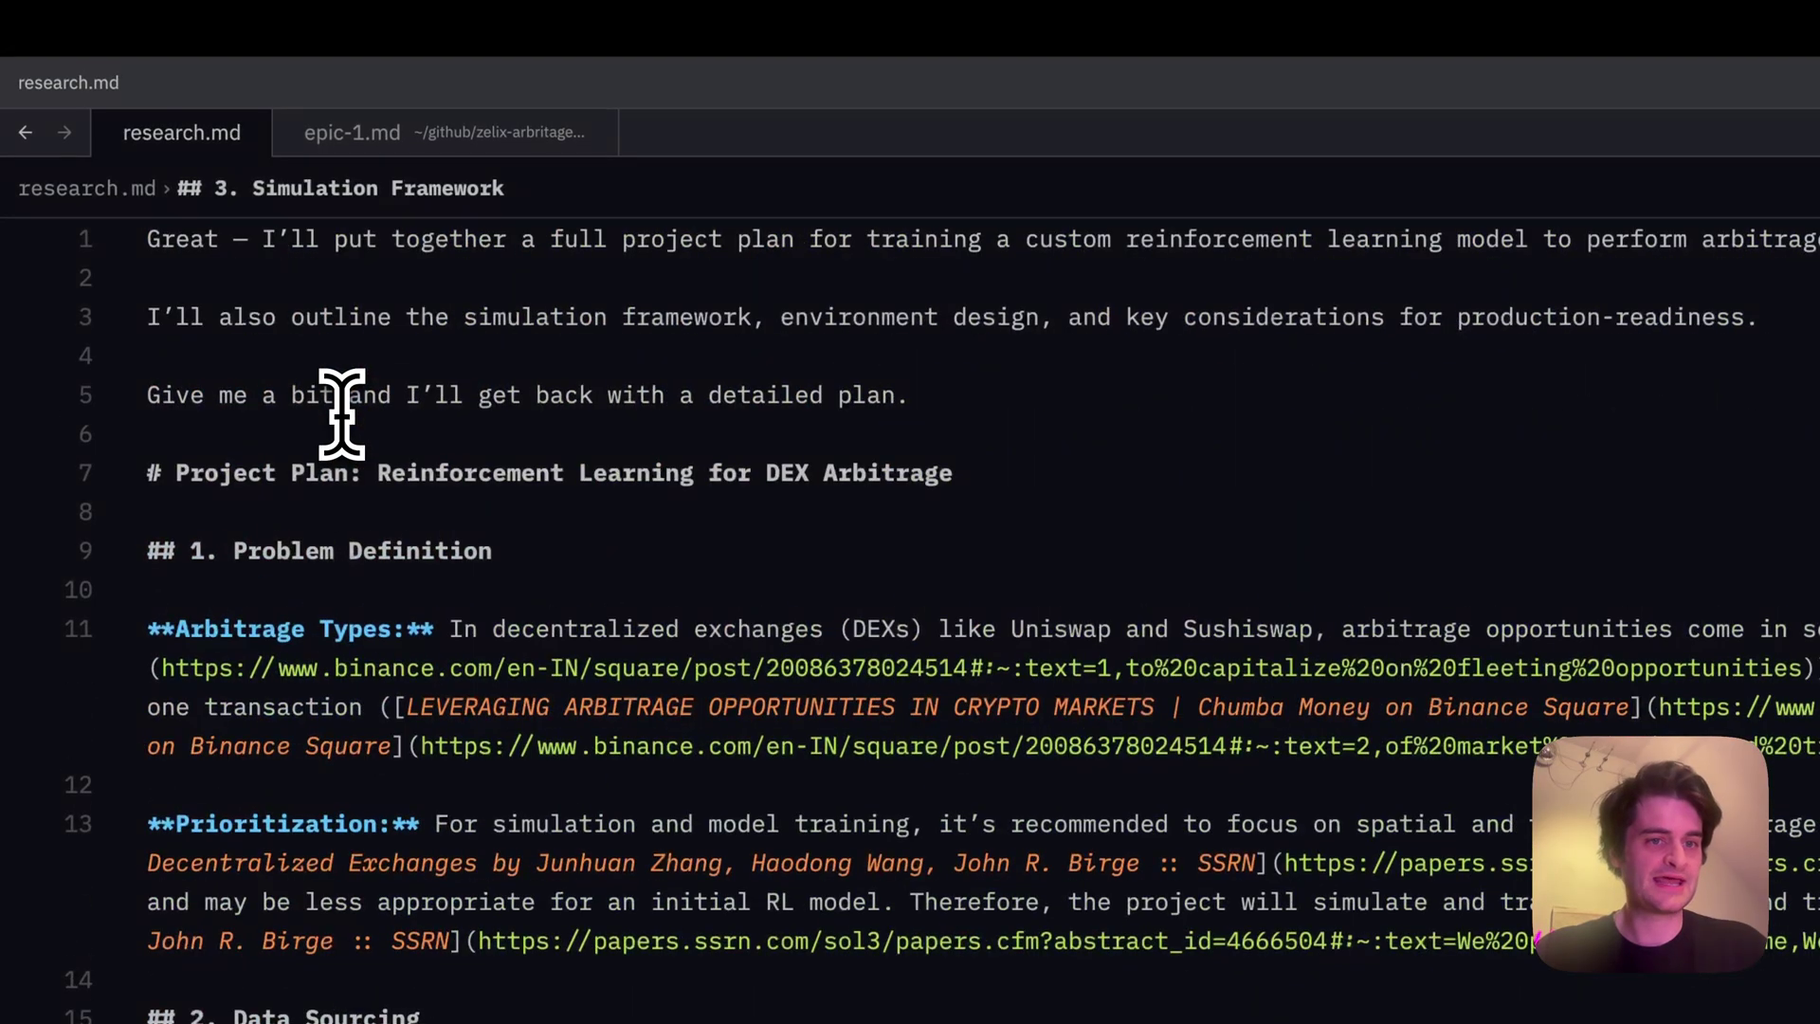
# Select the '1. Problem Definition' heading in research.md, then switch back to Arc
pyautogui.click(450, 474)
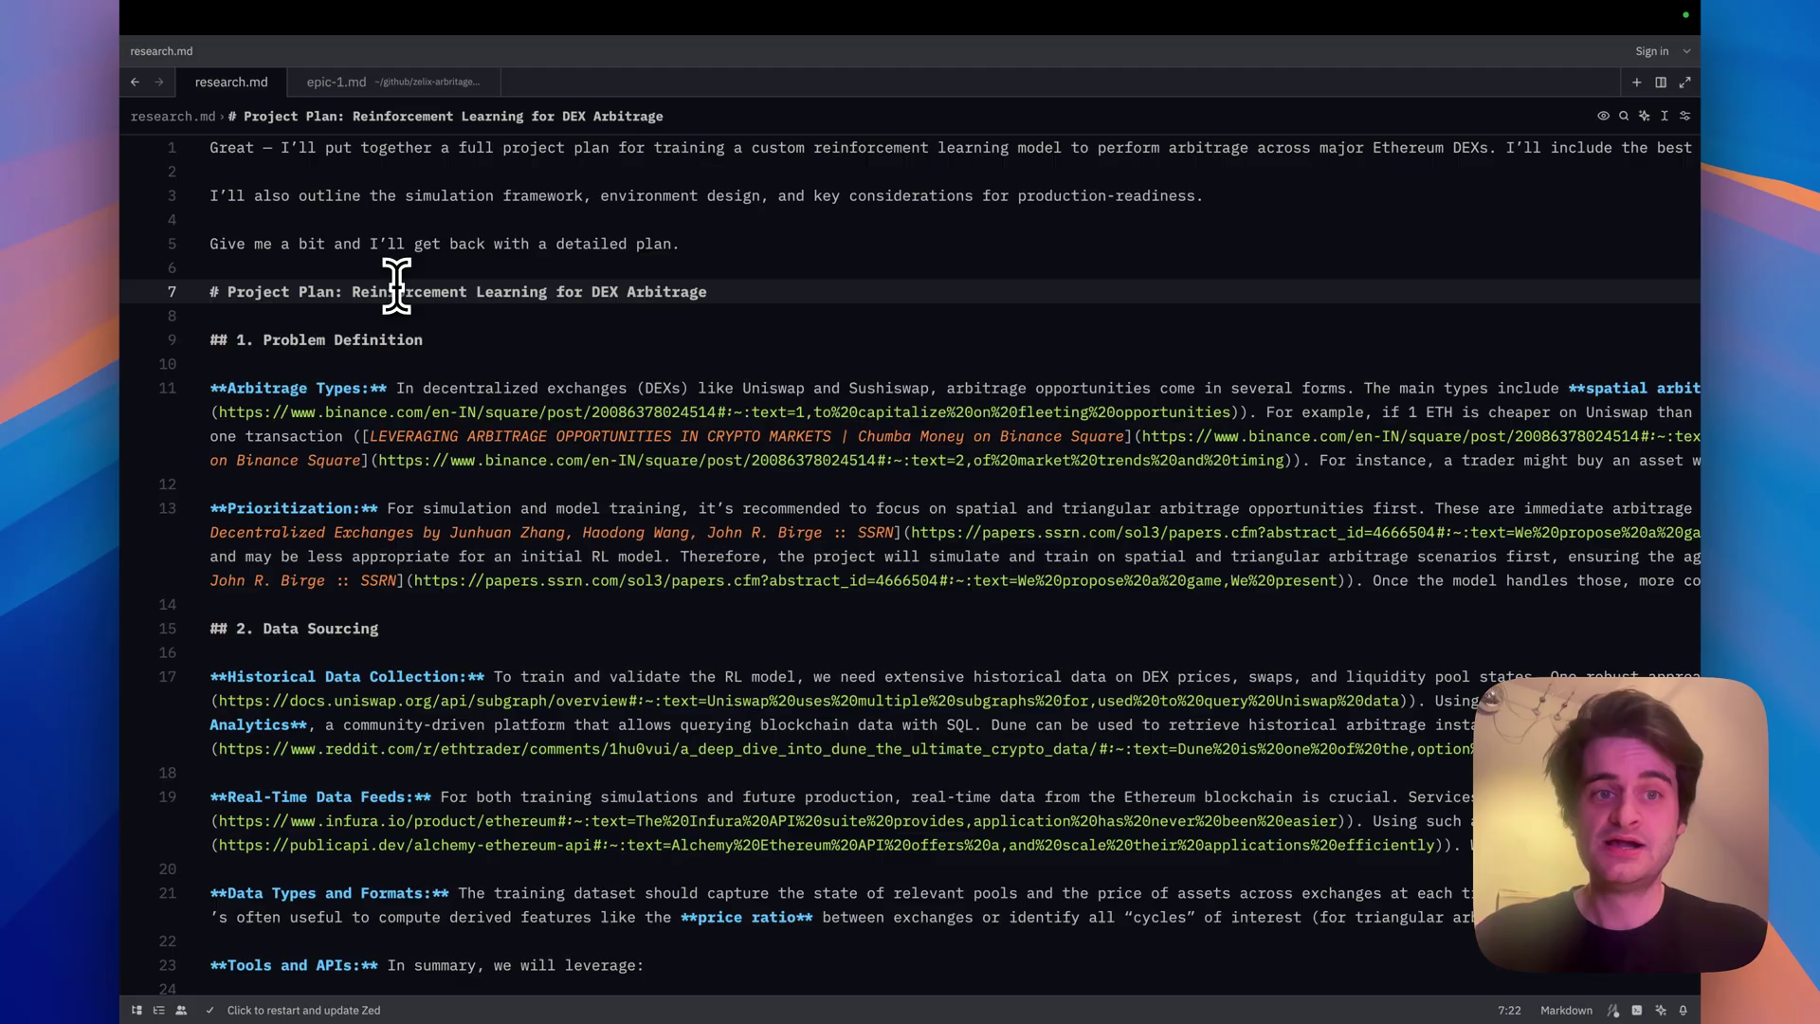
pyautogui.moveTo(423, 340); pyautogui.dragTo(237, 339)
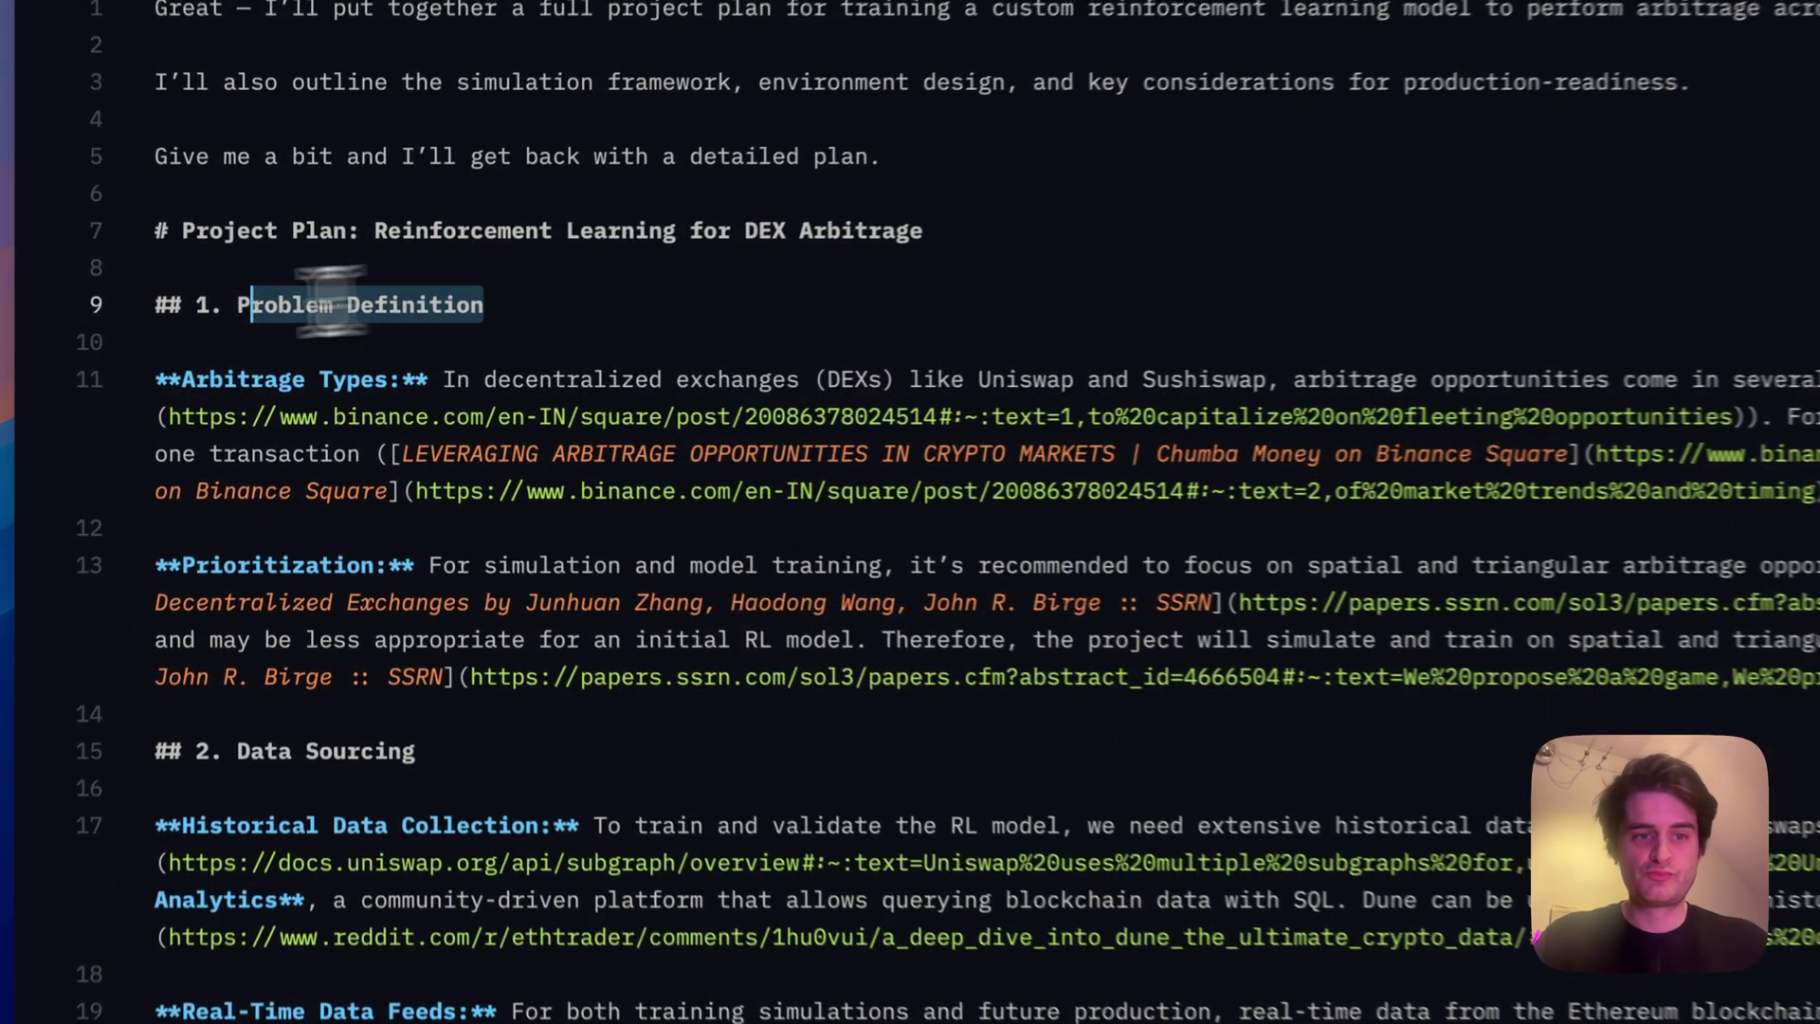
pyautogui.scroll(-3, 201, 296)
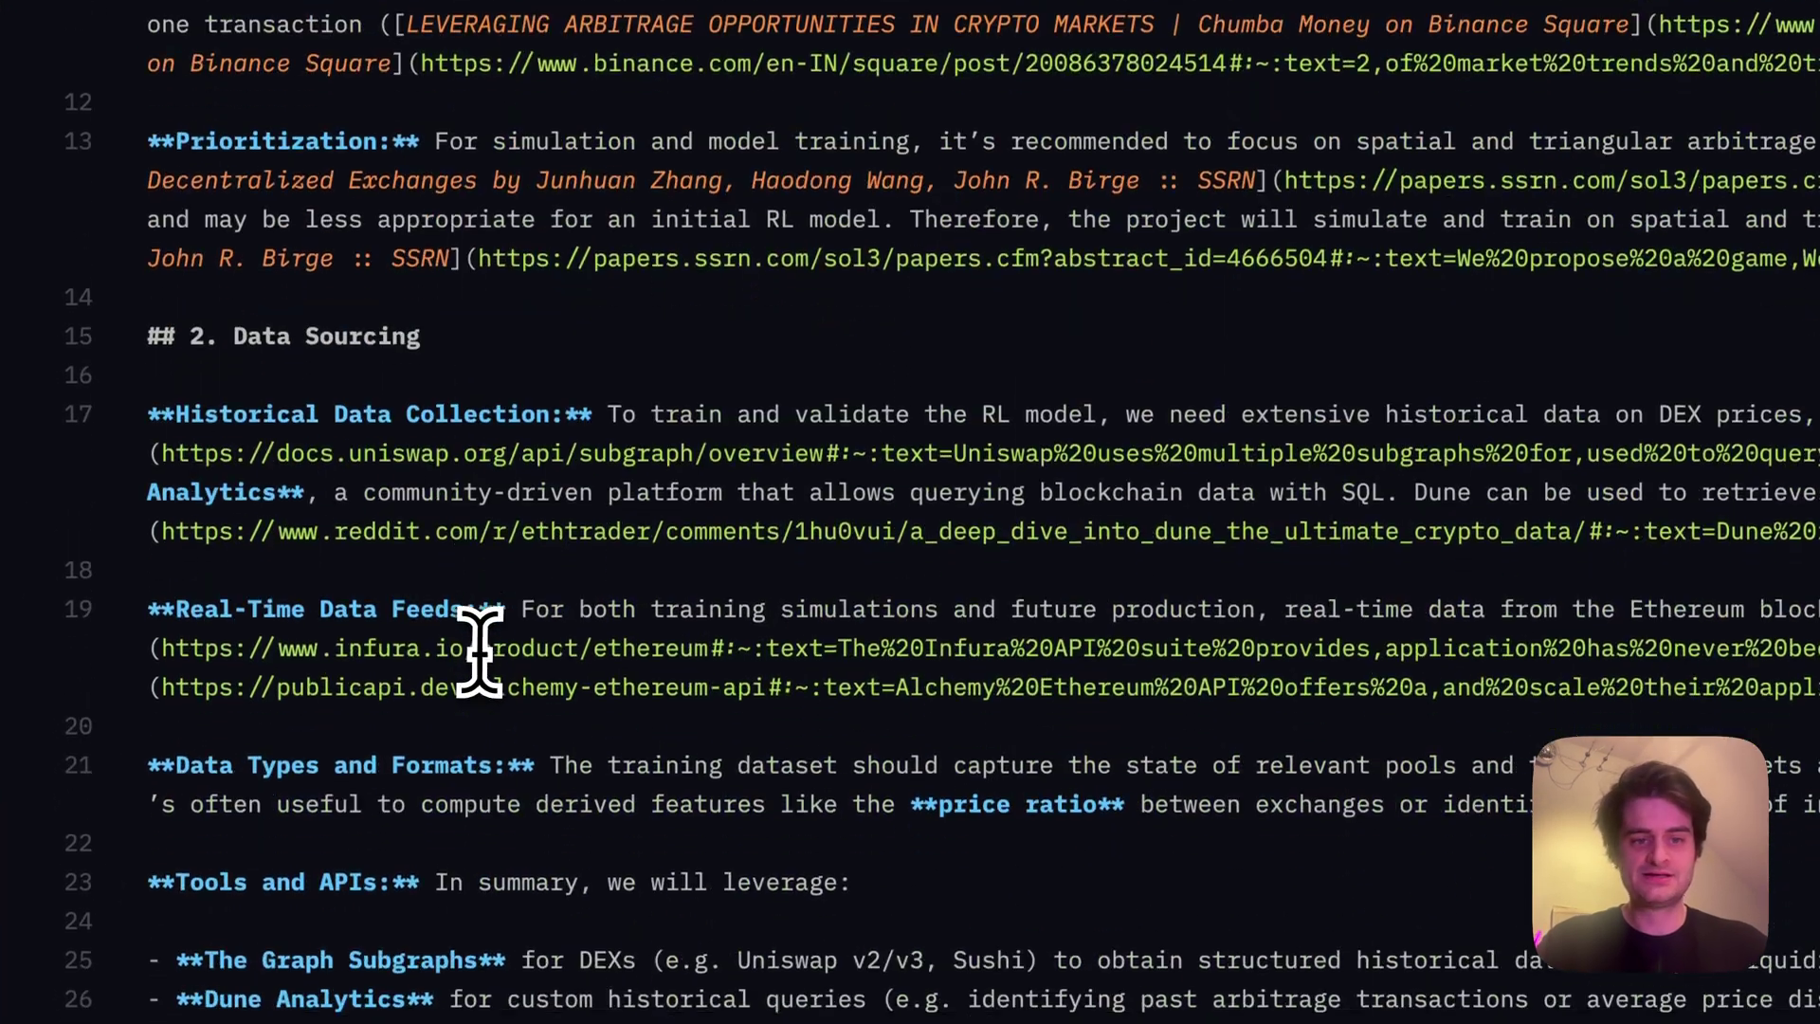
pyautogui.scroll(-5, 480, 652)
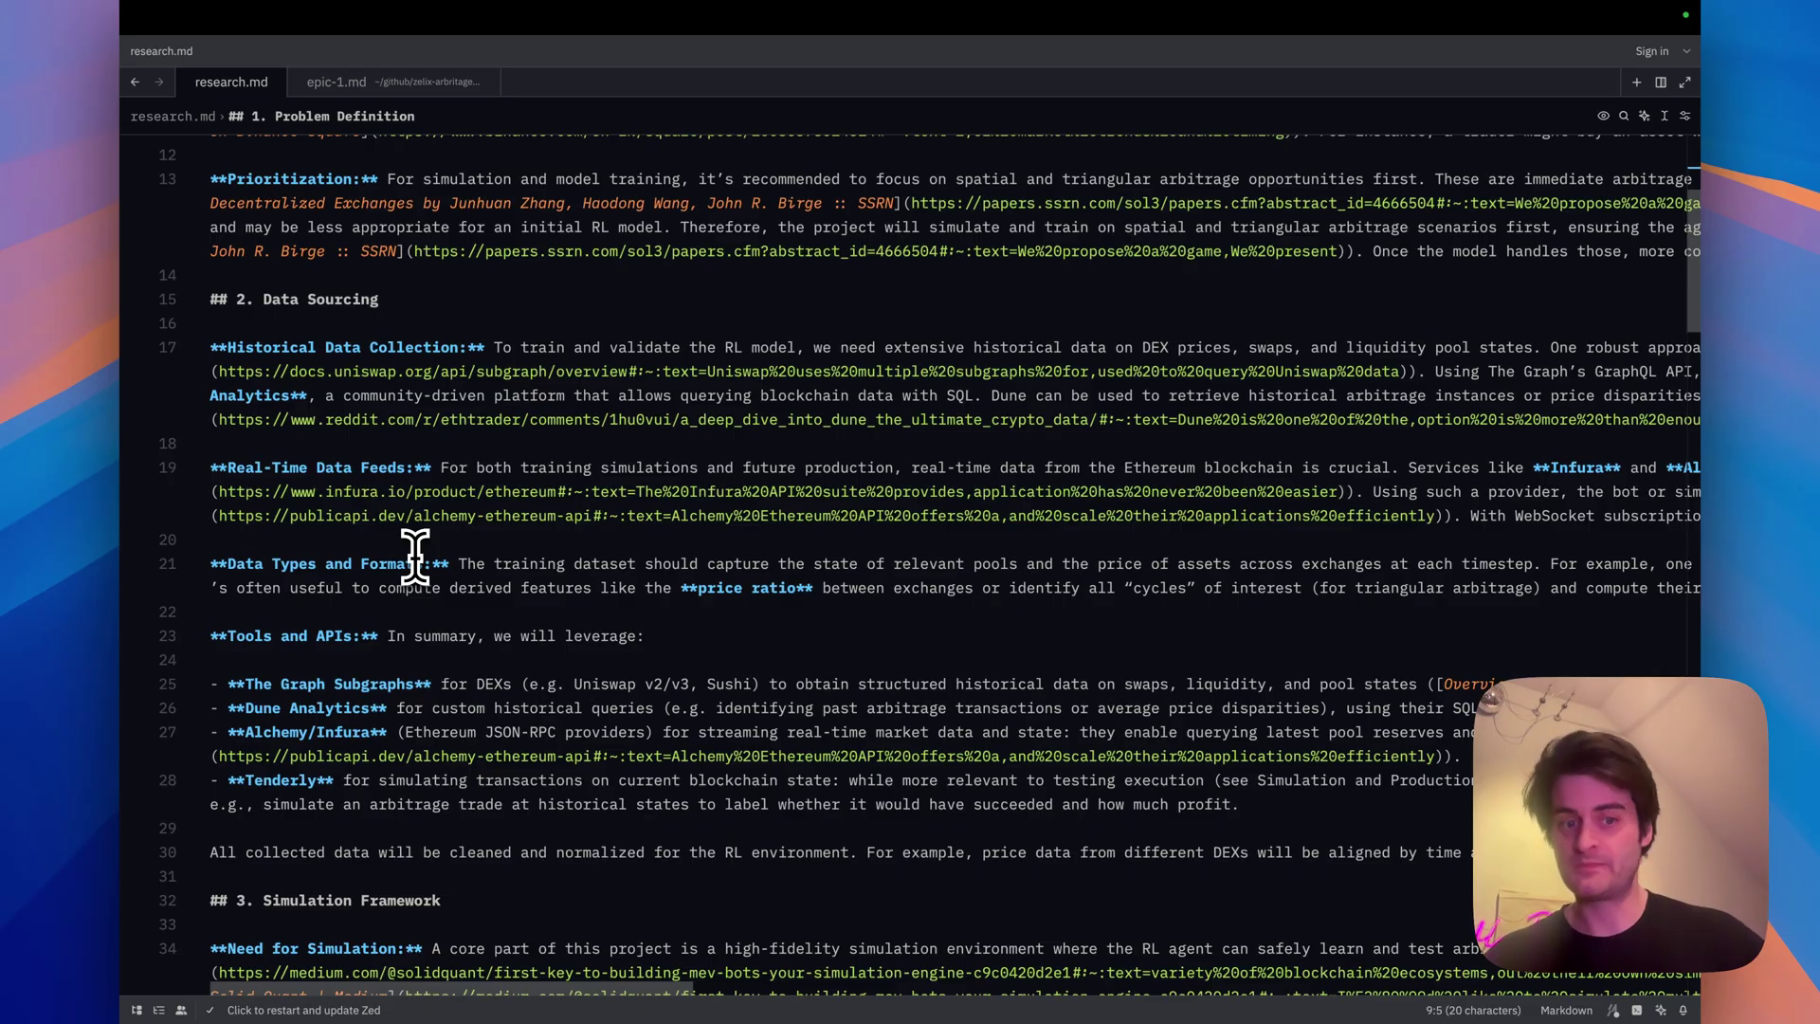
pyautogui.scroll(-5, 417, 558)
pyautogui.scroll(-5, 415, 558)
pyautogui.scroll(-3, 416, 558)
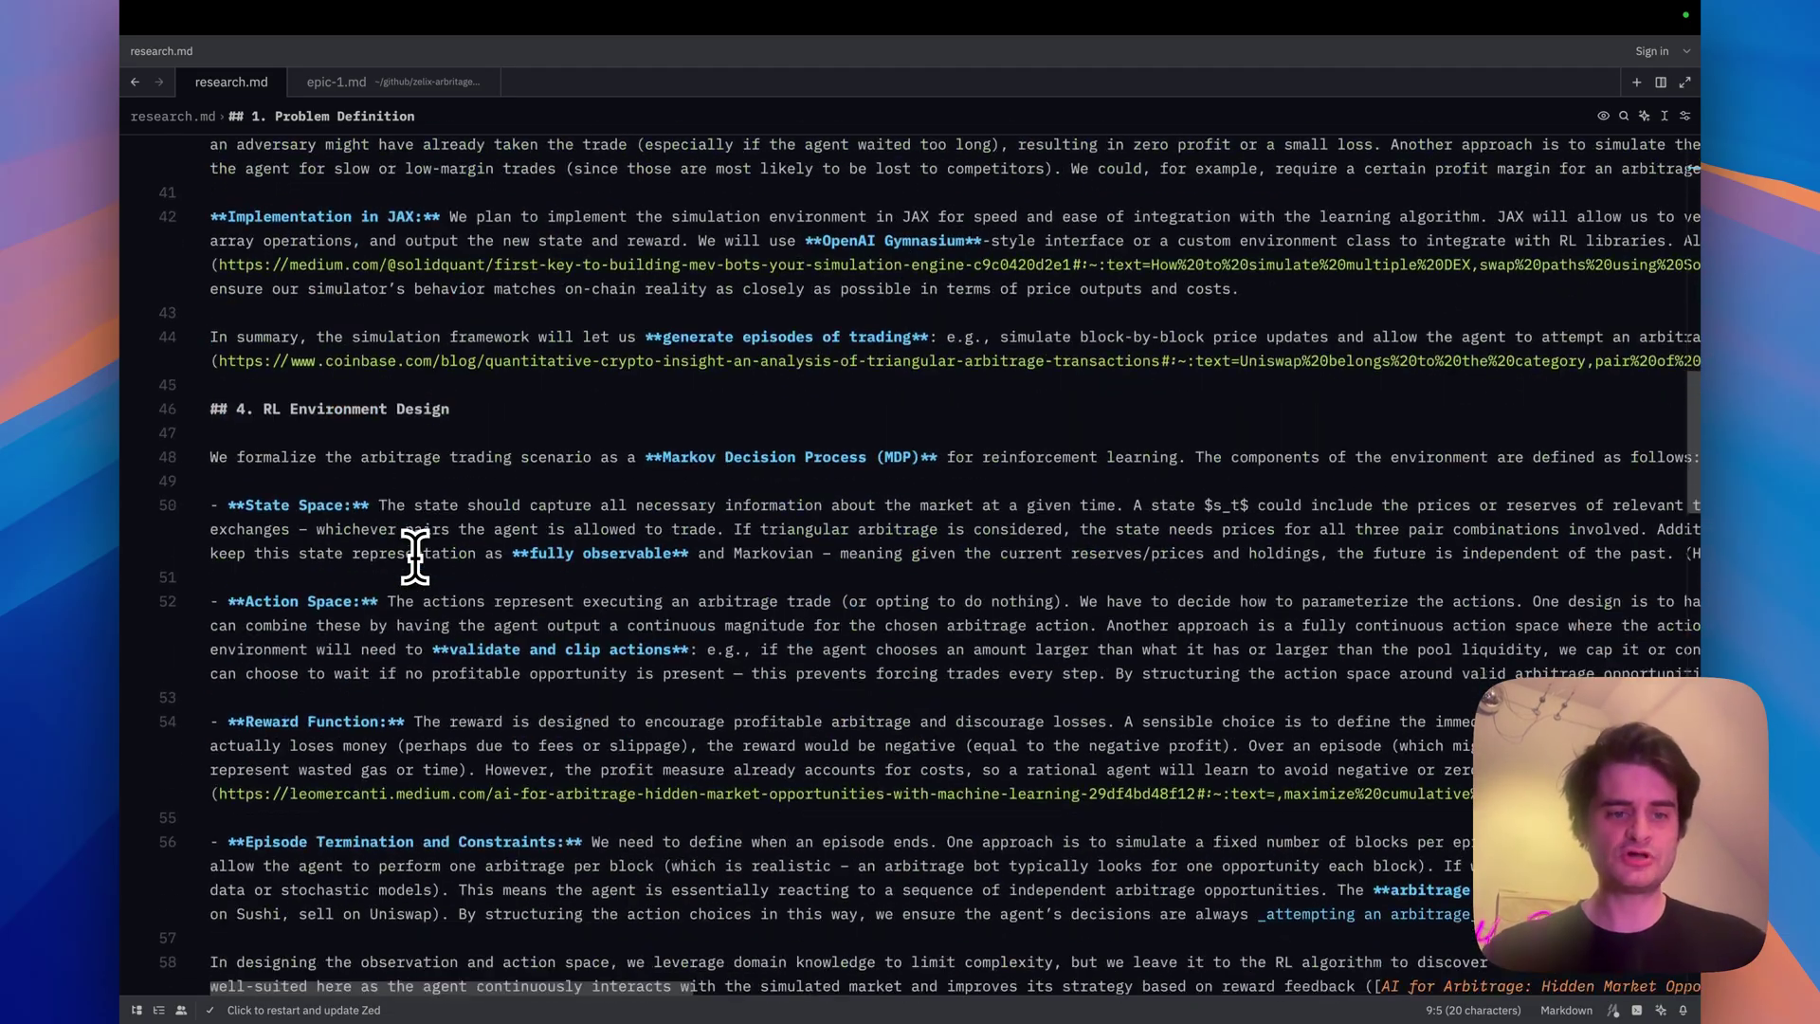
pyautogui.scroll(-1, 415, 557)
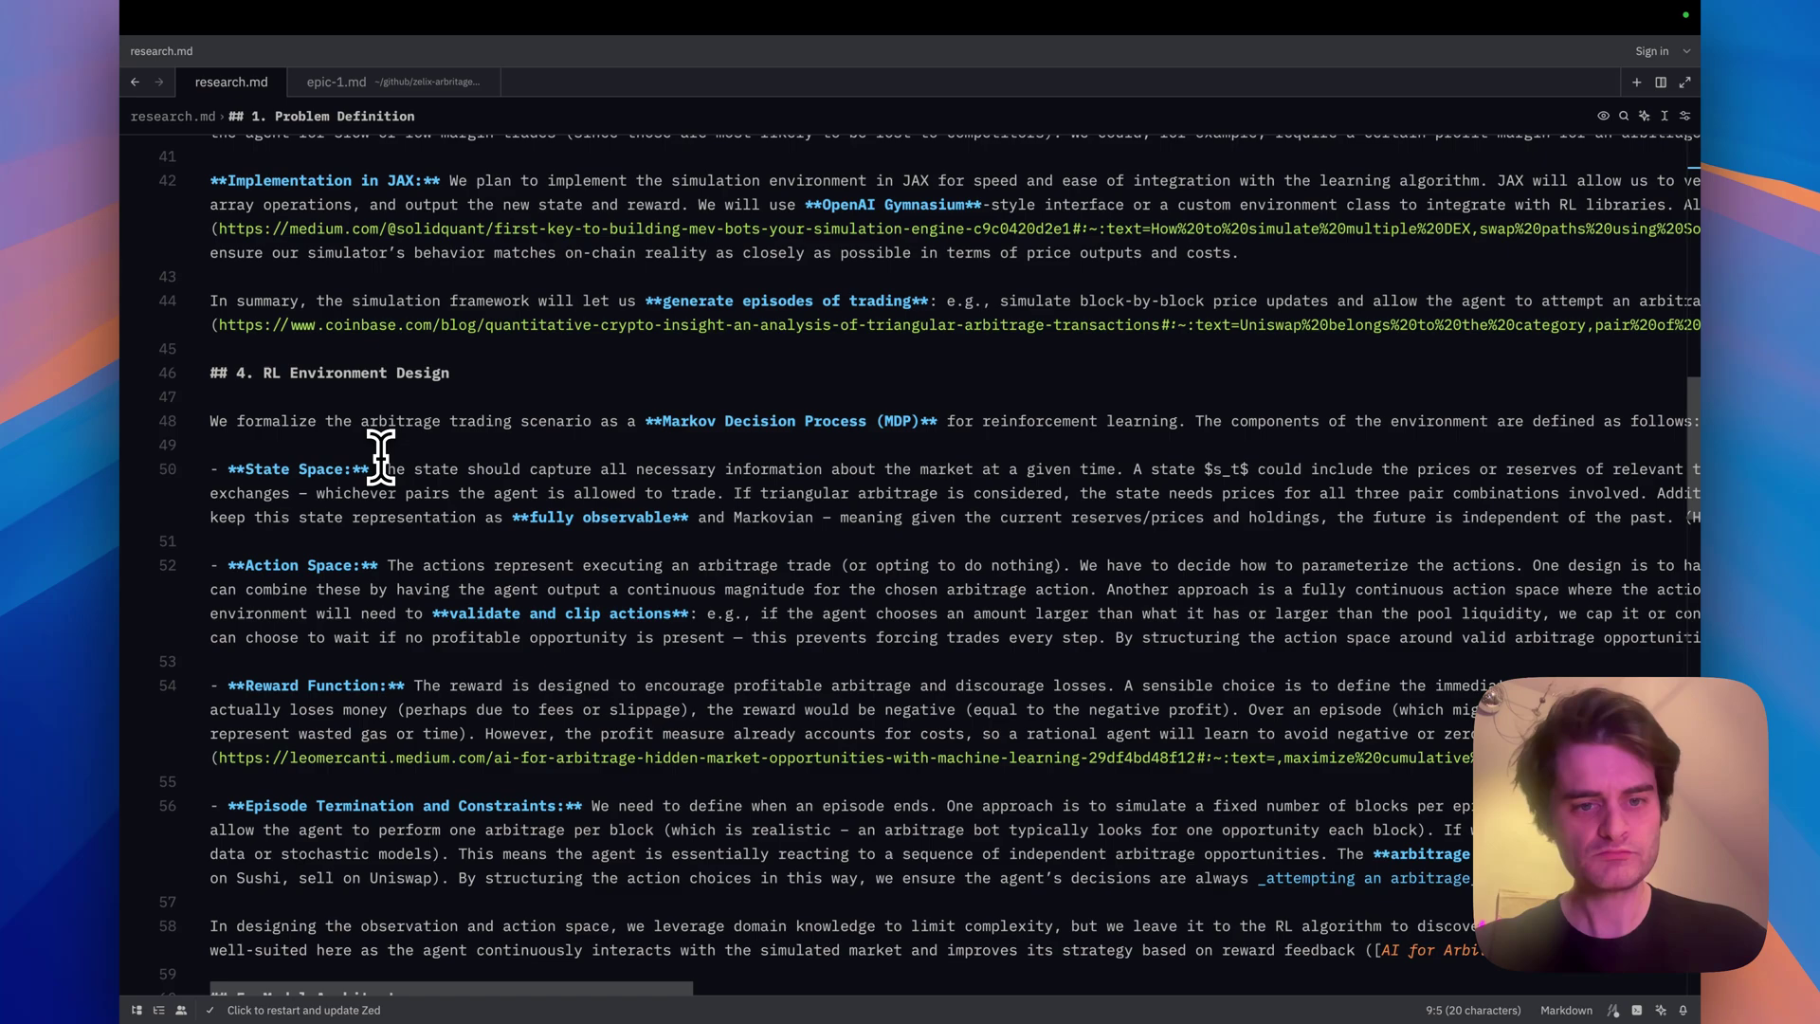
pyautogui.press('super+Tab')
# Show the Excalidraw six-step list again for the steps through commit to GitHub
pyautogui.click(190, 316)
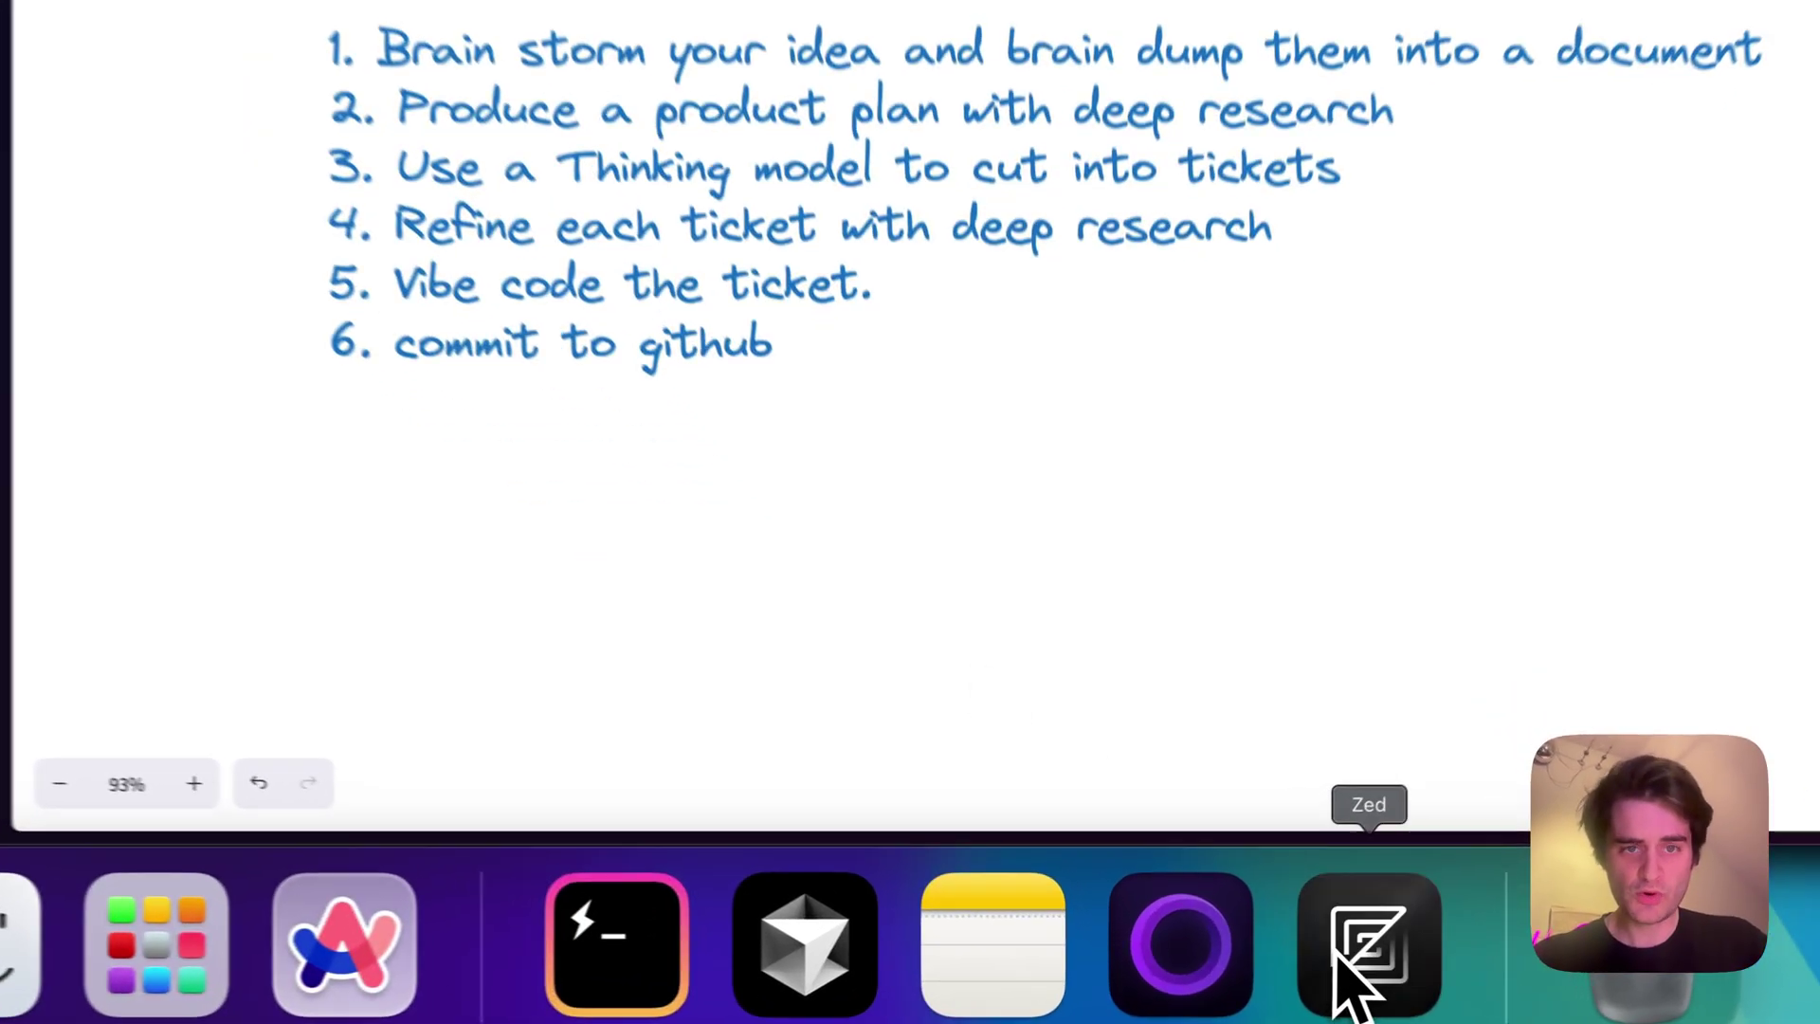
# Highlight the initial dependencies list and ticket 1.1 text in Zed's epic-1.md
pyautogui.click(1369, 950)
pyautogui.click(427, 104)
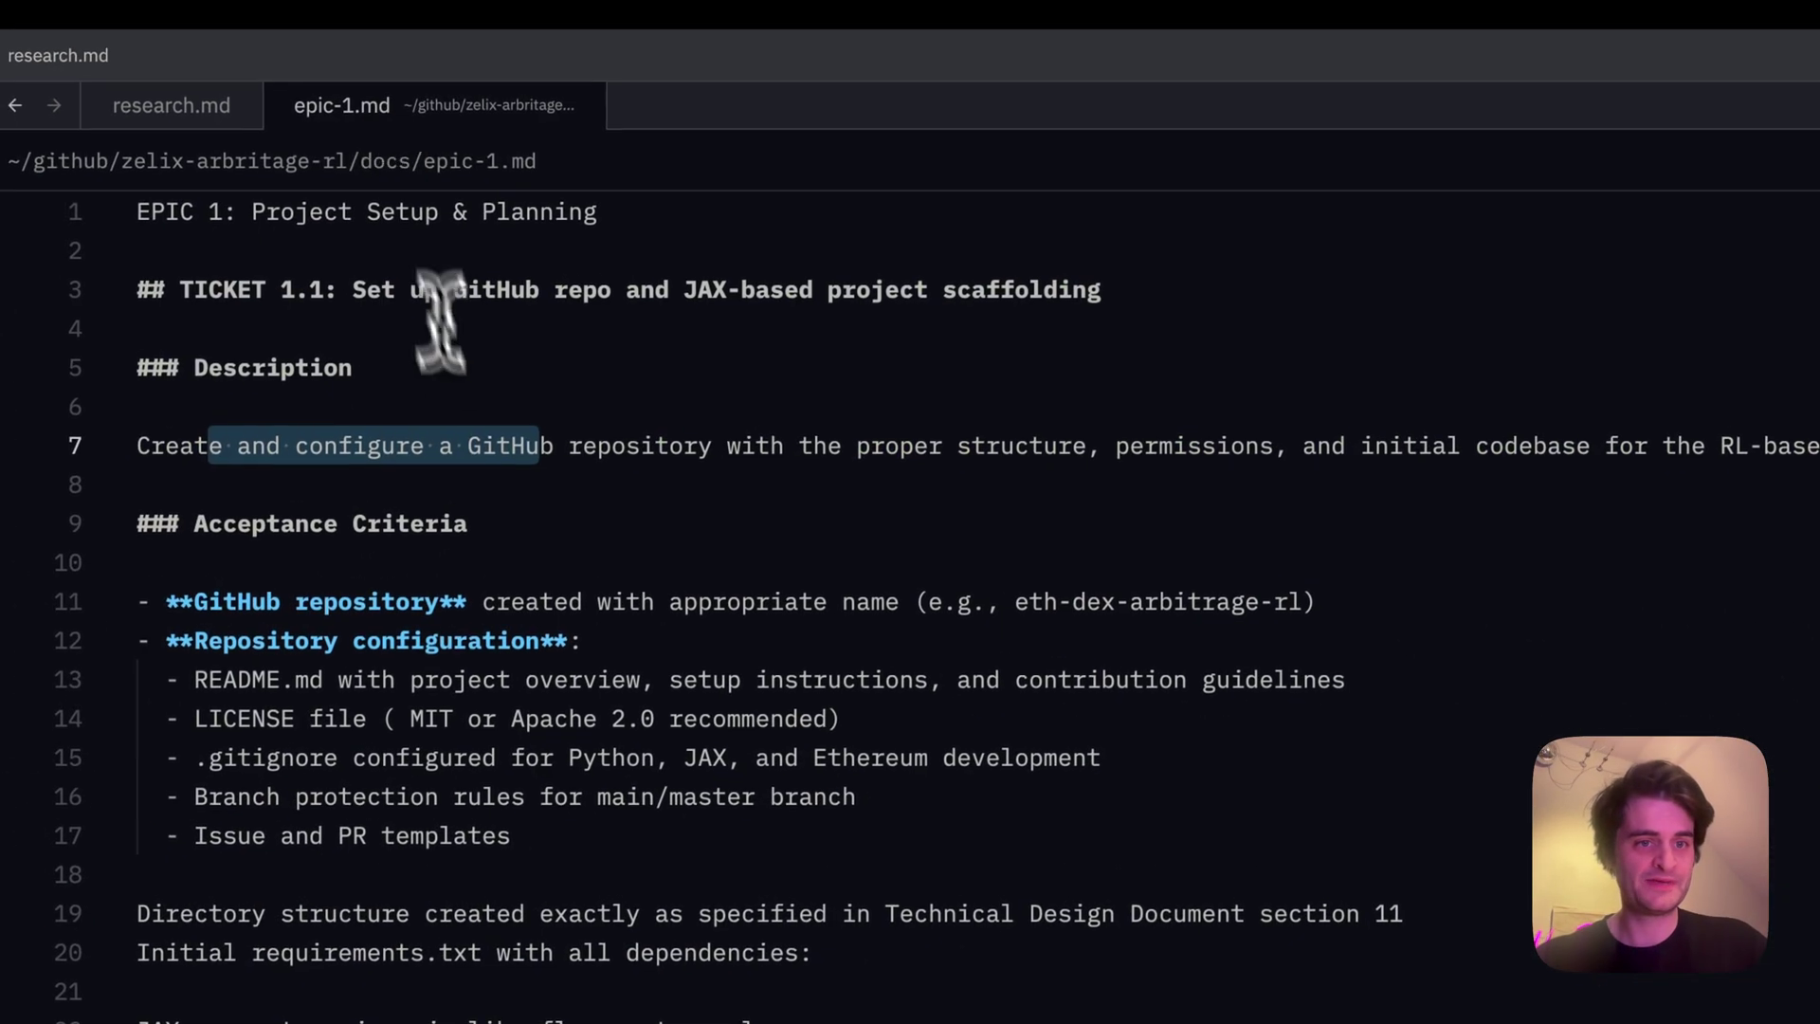
pyautogui.click(491, 412)
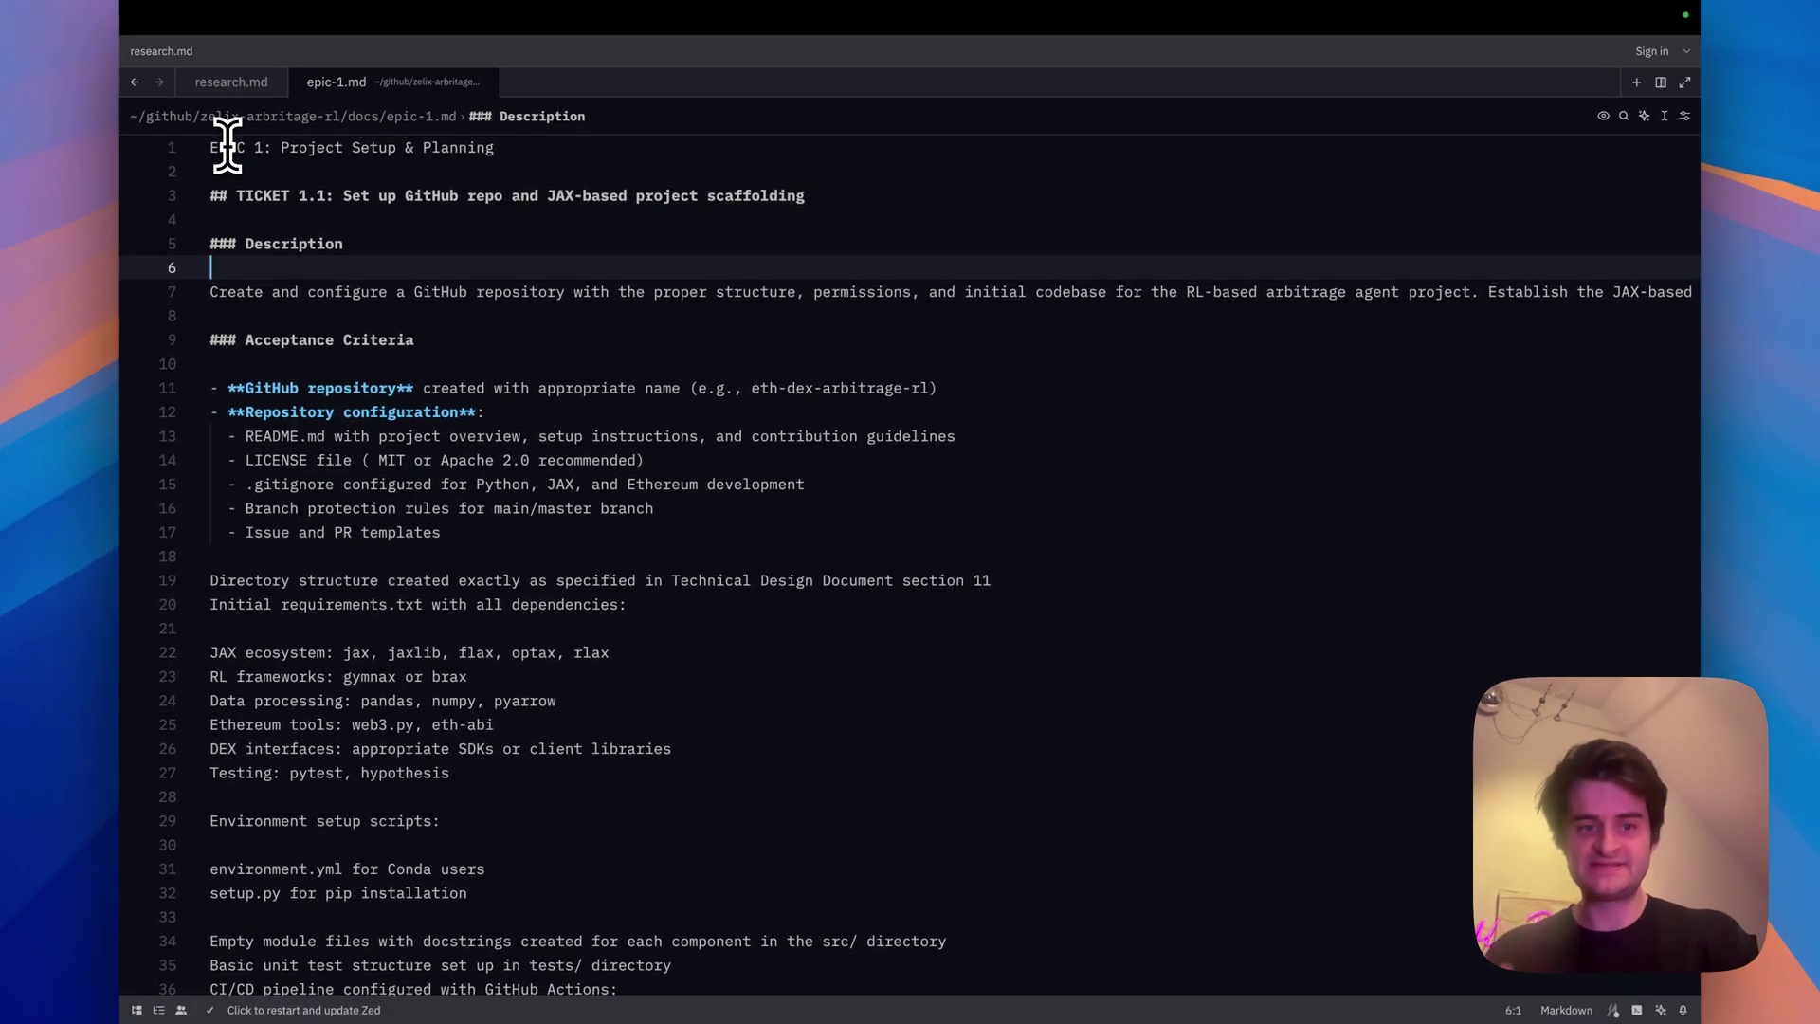
pyautogui.scroll(-2, 413, 512)
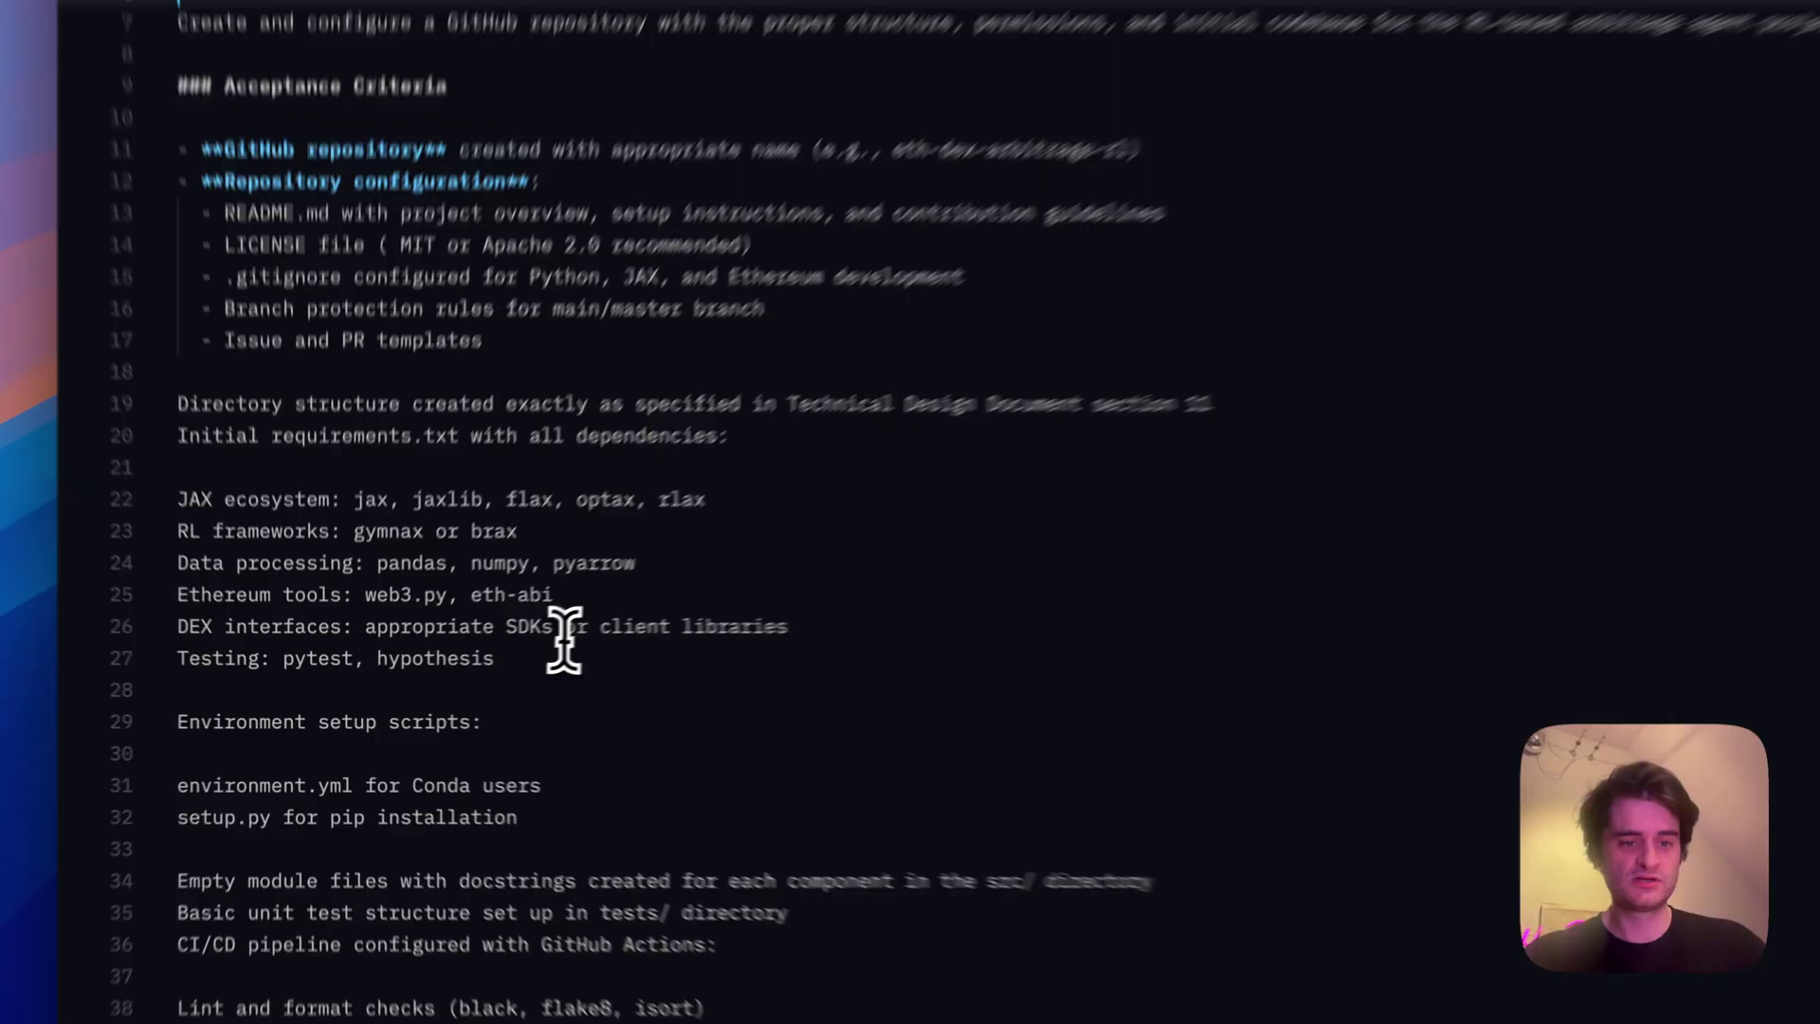
pyautogui.moveTo(498, 657); pyautogui.dragTo(142, 449)
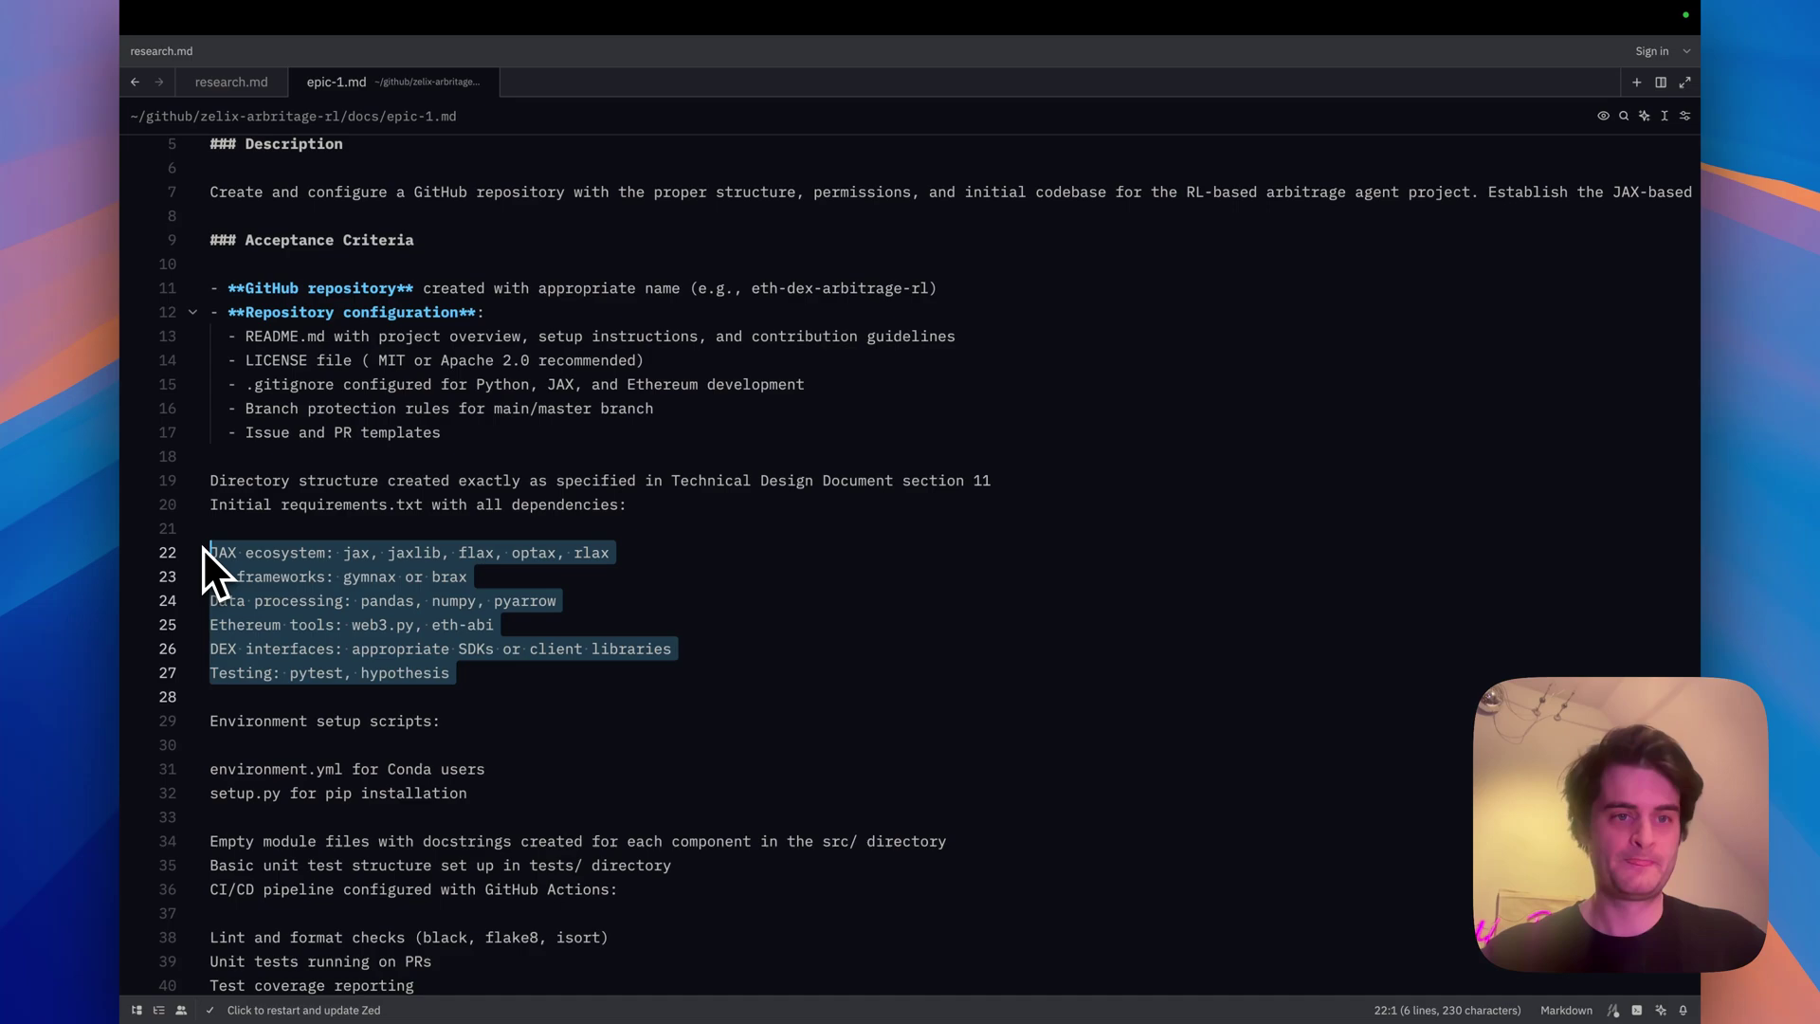
pyautogui.scroll(-2, 204, 548)
pyautogui.scroll(5, 202, 547)
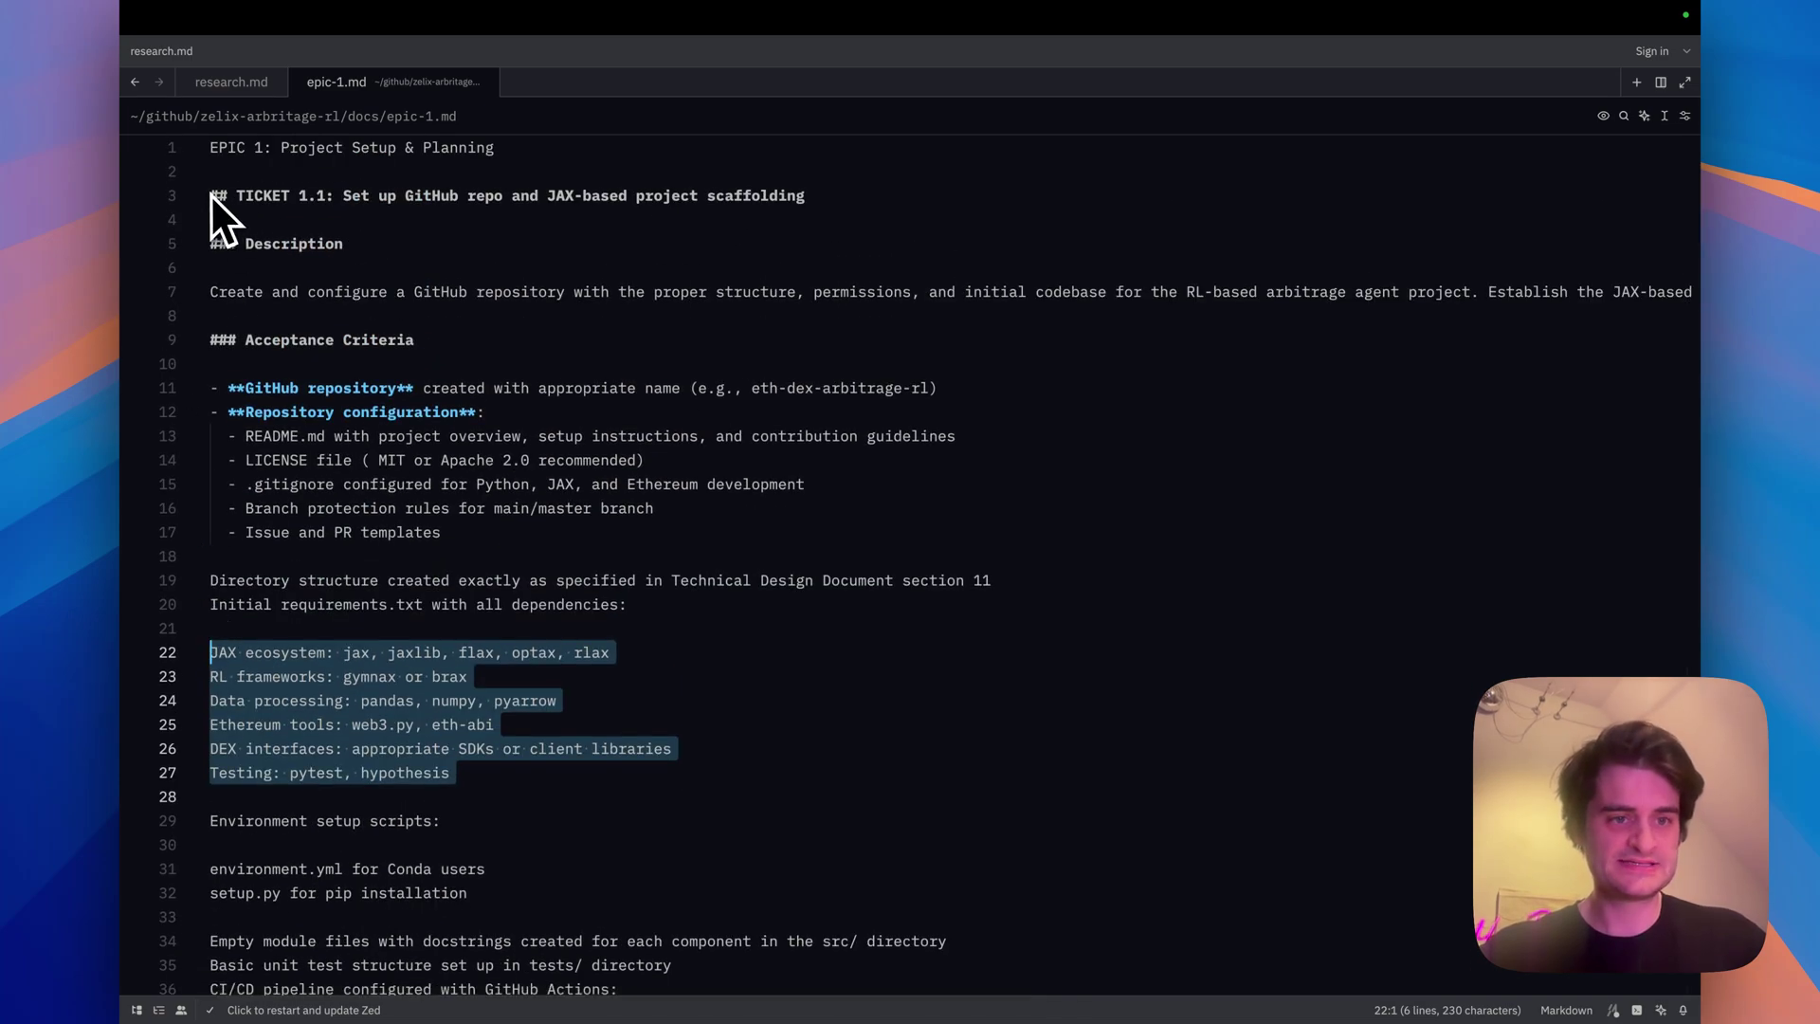
pyautogui.scroll(-5, 427, 569)
pyautogui.scroll(-1, 445, 623)
pyautogui.scroll(-3, 444, 624)
pyautogui.scroll(-3, 444, 625)
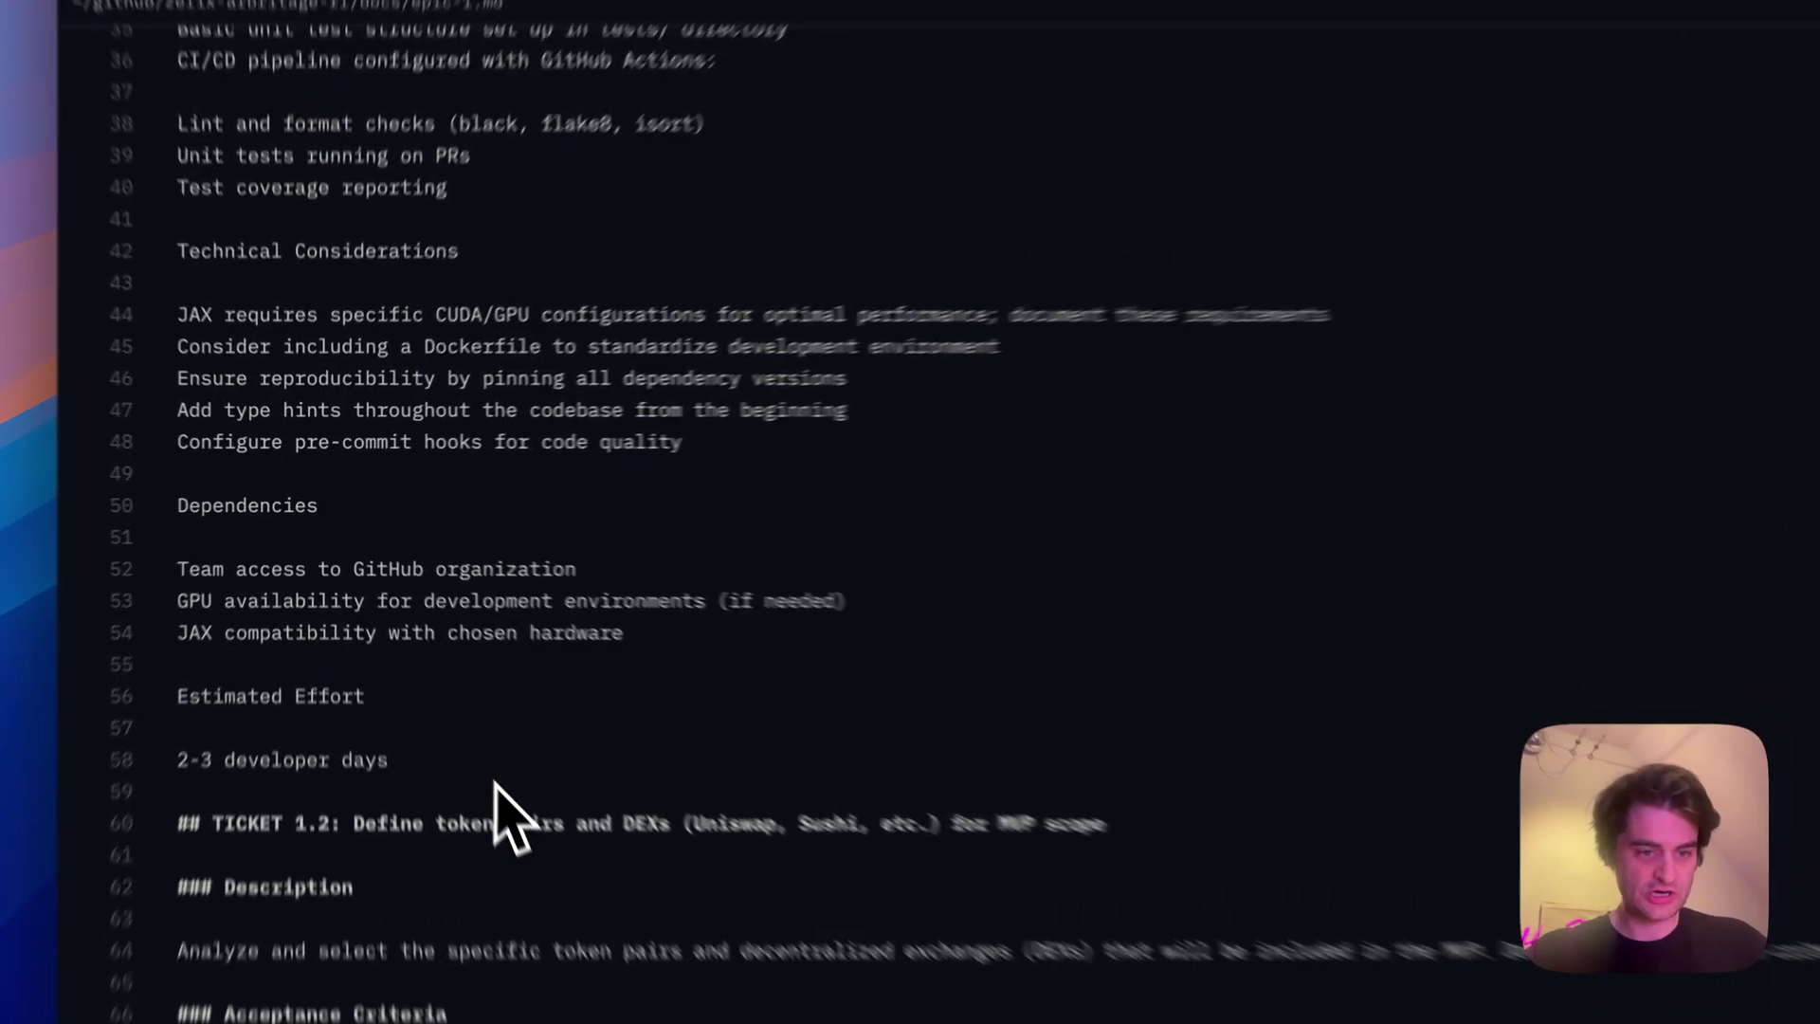
pyautogui.scroll(10, 411, 694)
pyautogui.keyDown('shift'); pyautogui.click(211, 316); pyautogui.keyUp('shift')
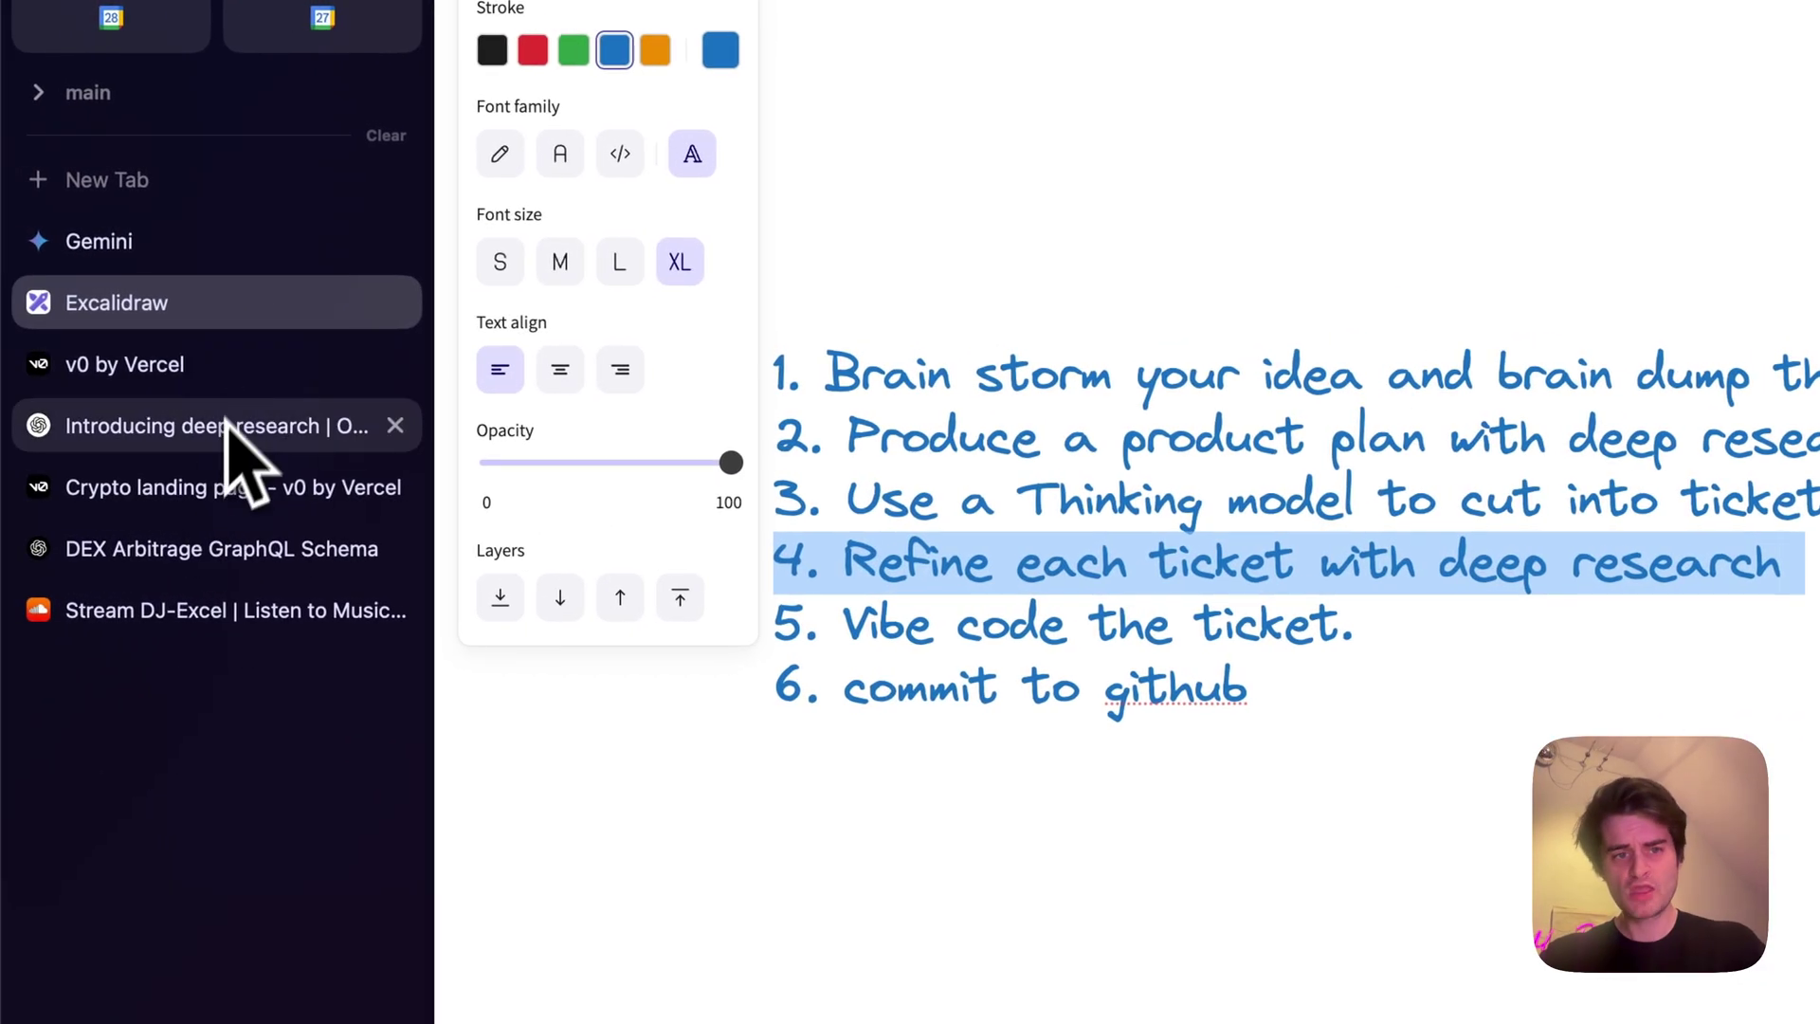
# Highlight the thegraph.com source and the Uniswap V3 swap history query in the report
pyautogui.click(199, 549)
pyautogui.scroll(-5, 938, 611)
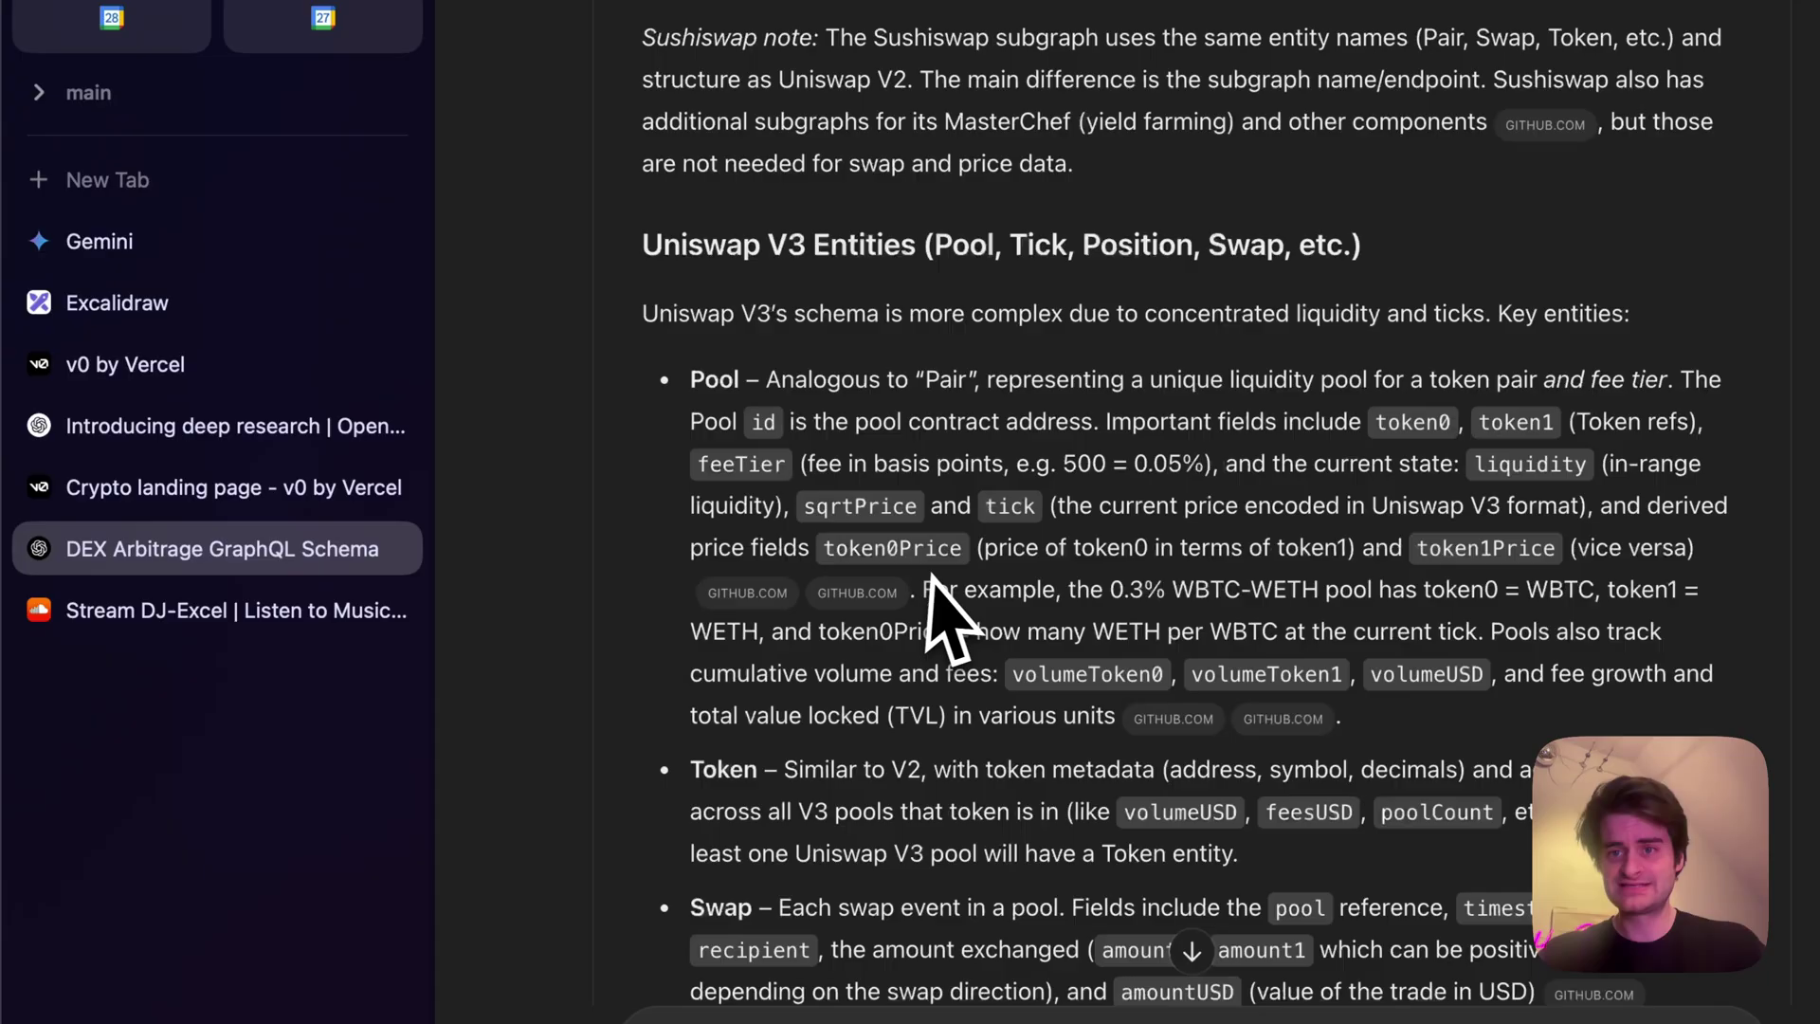
pyautogui.scroll(15, 939, 611)
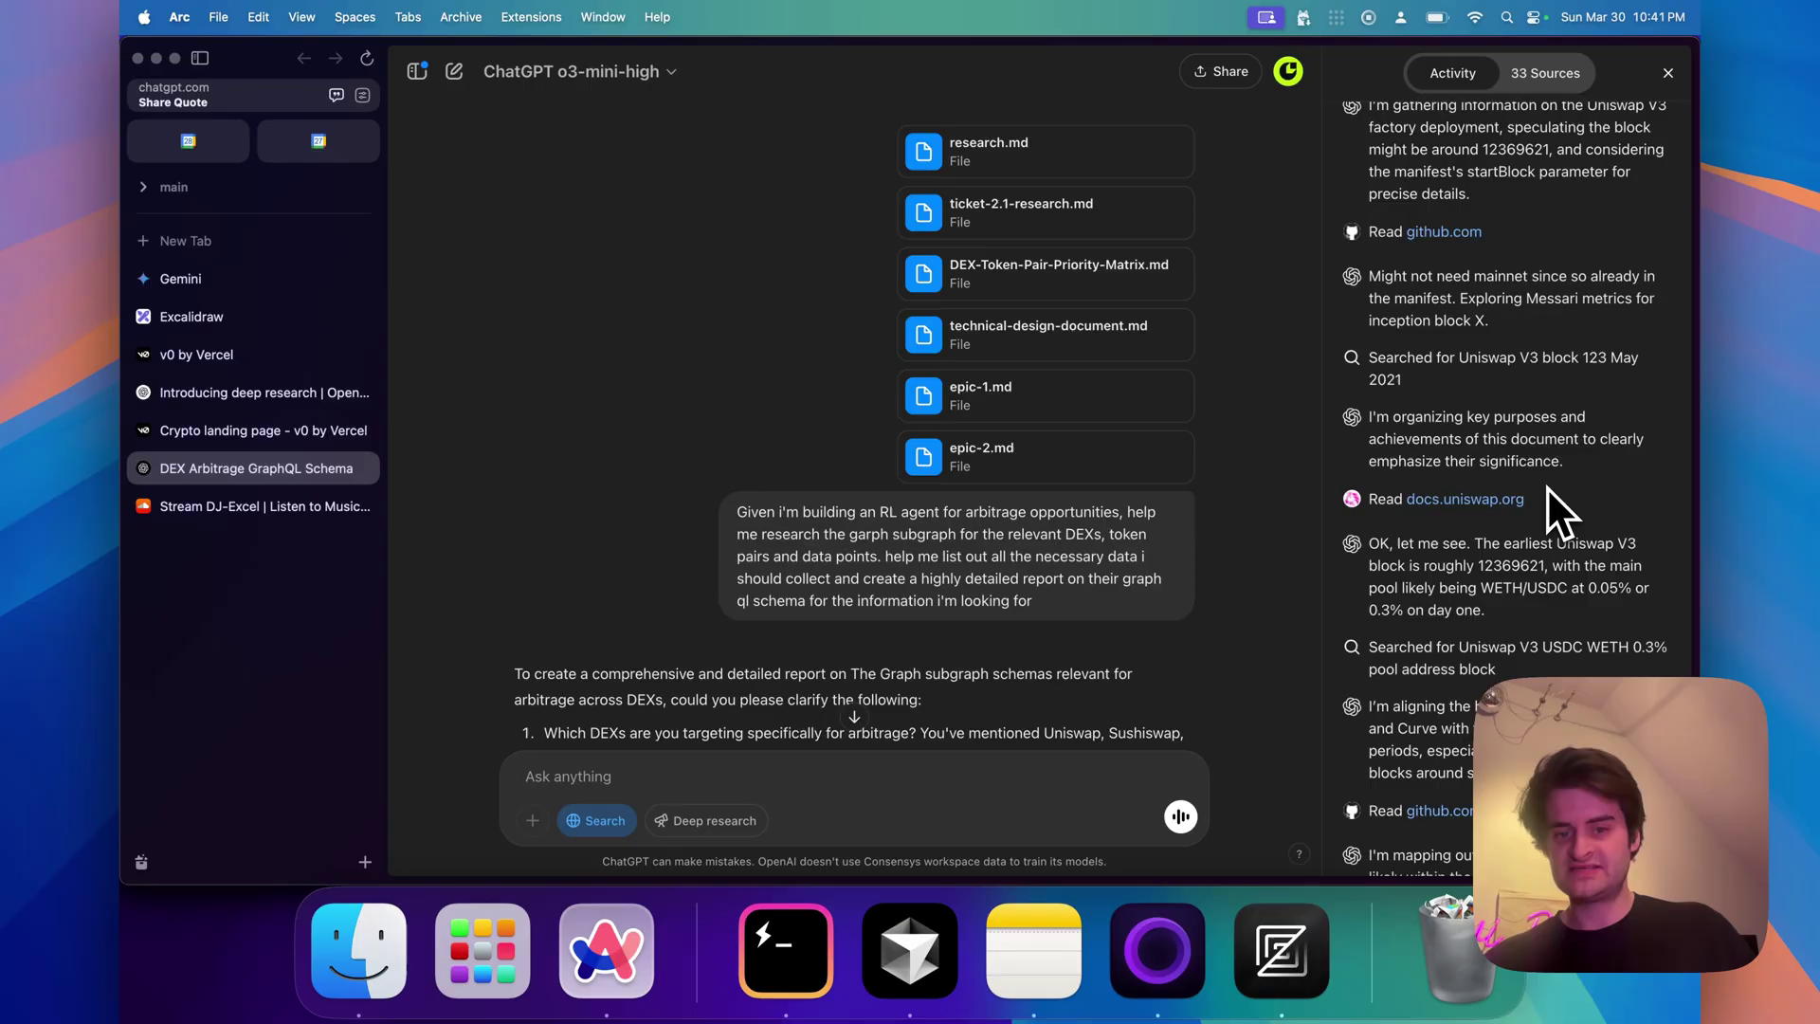
pyautogui.scroll(10, 1547, 486)
pyautogui.scroll(5, 1547, 486)
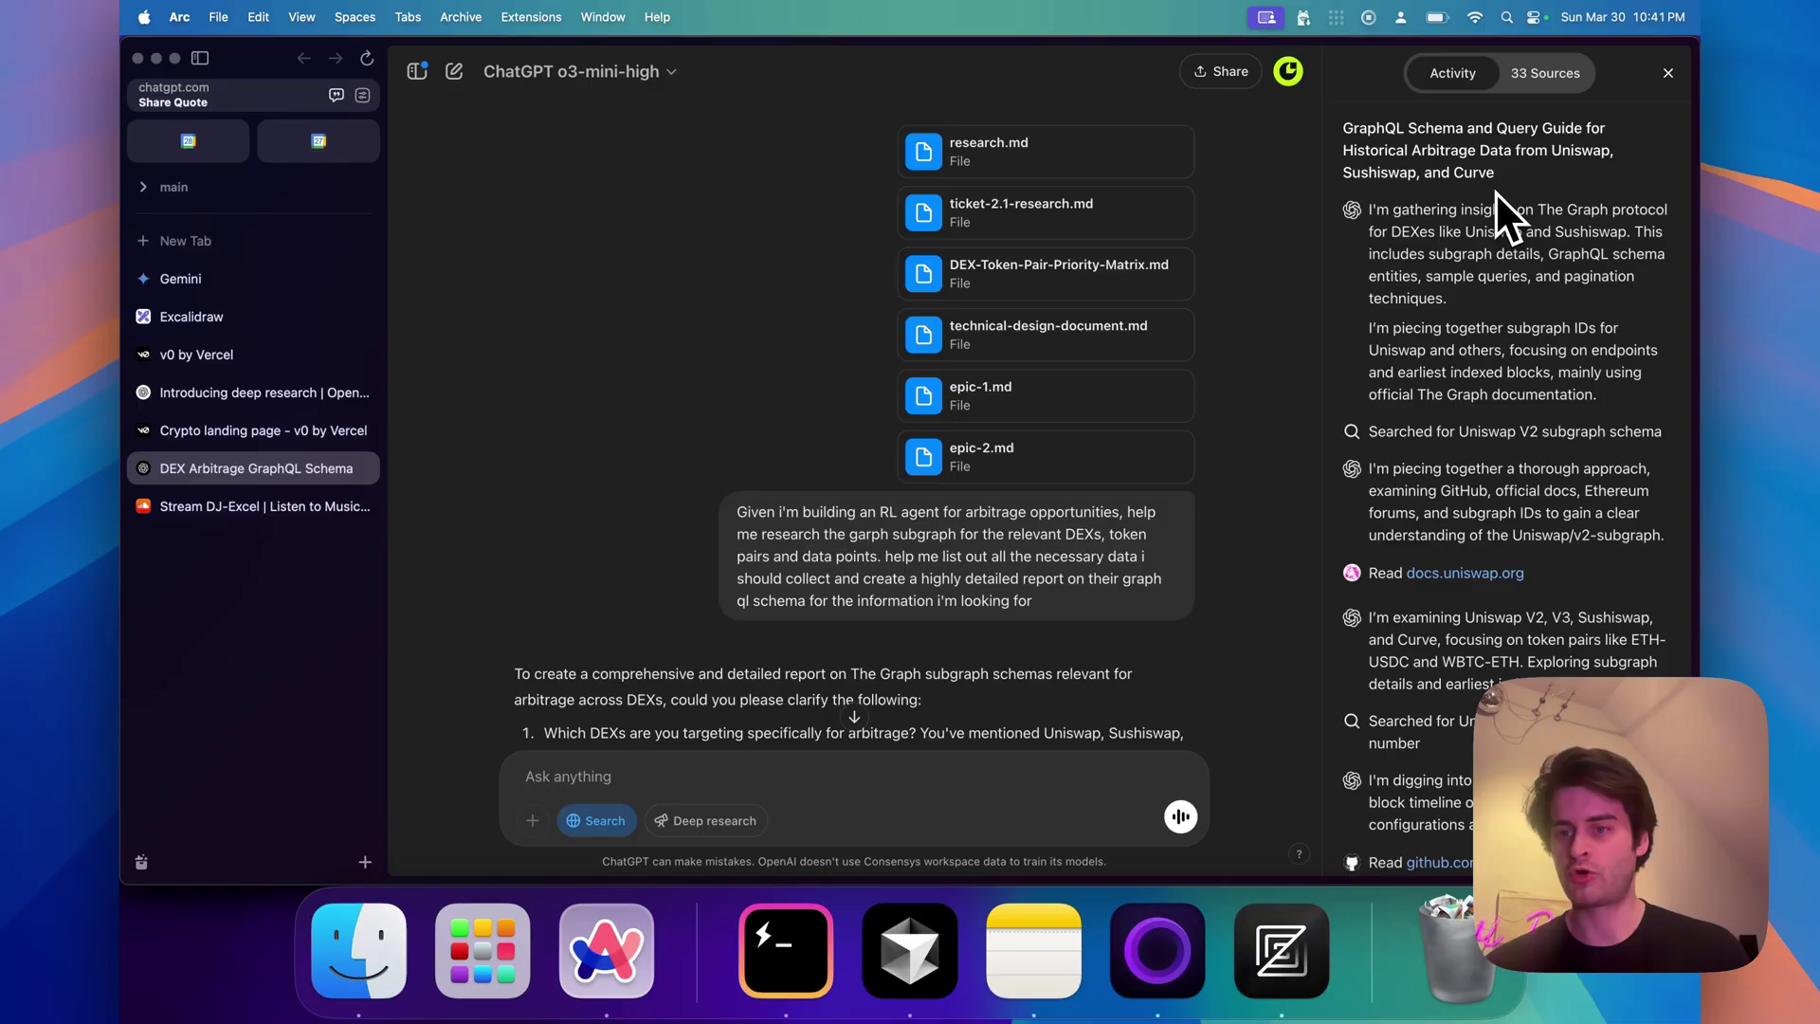
pyautogui.scroll(-3, 1495, 193)
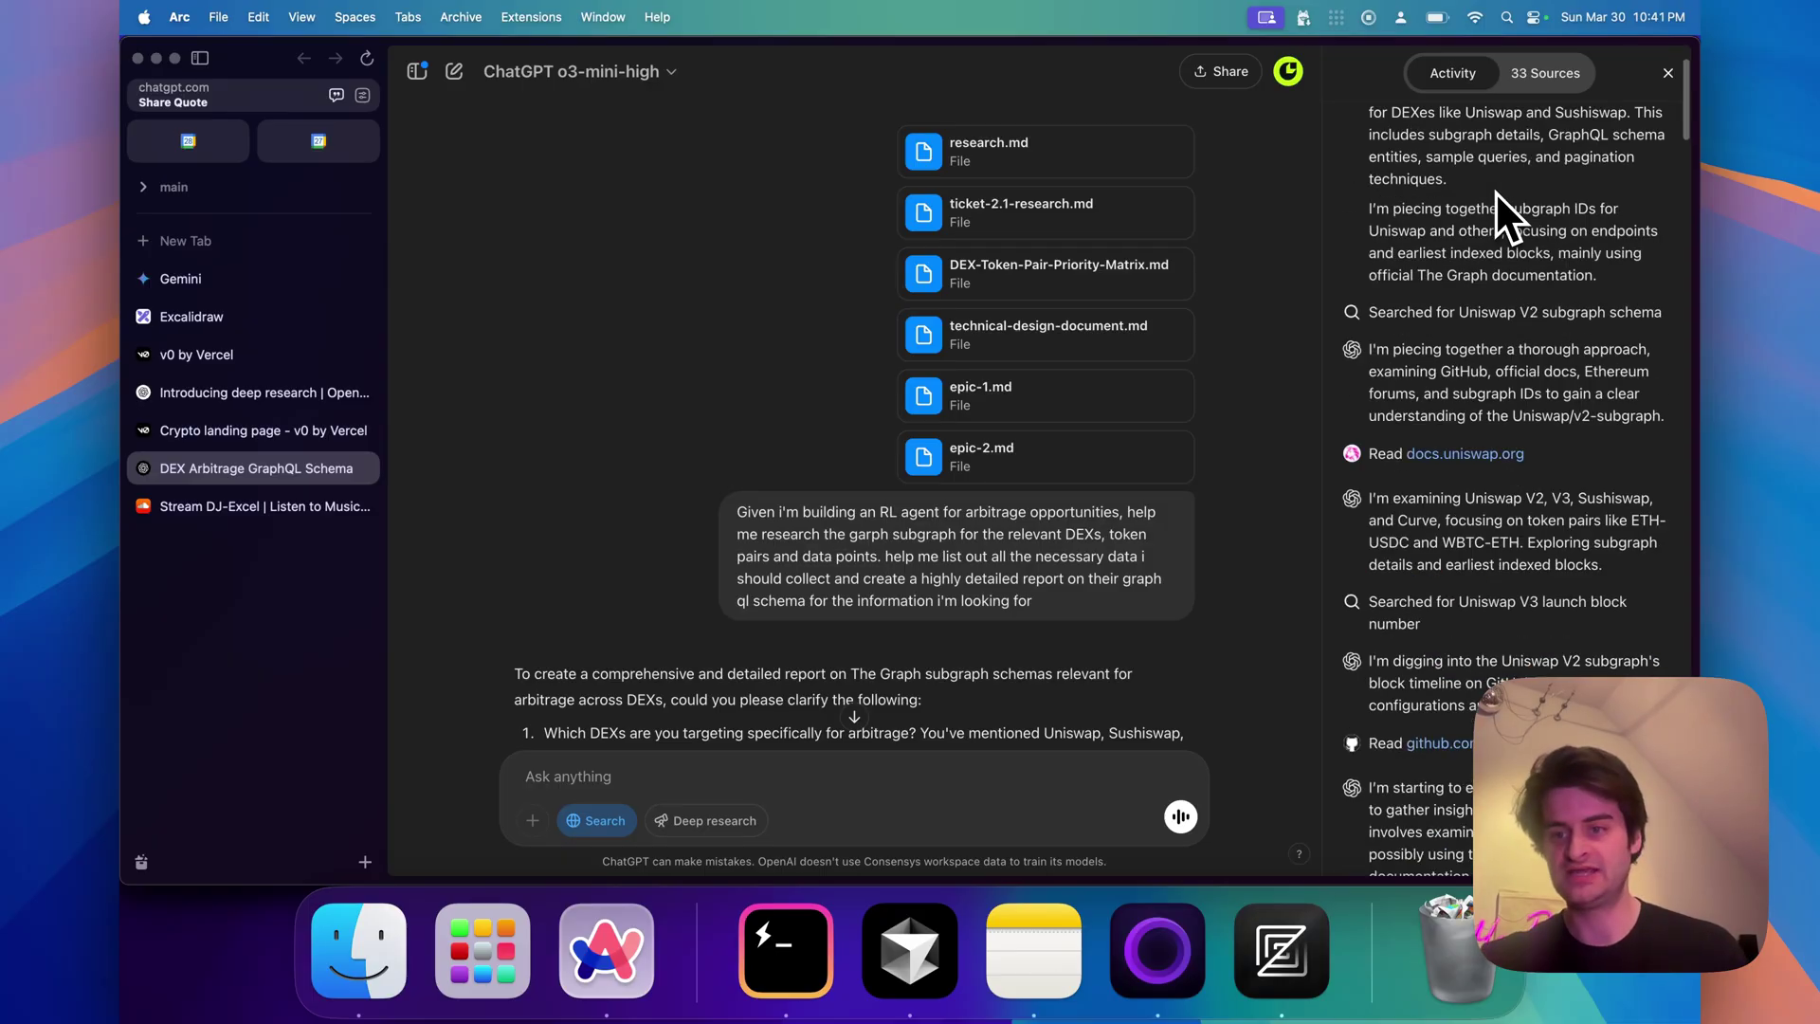
pyautogui.scroll(-2, 1494, 199)
pyautogui.scroll(-5, 1584, 331)
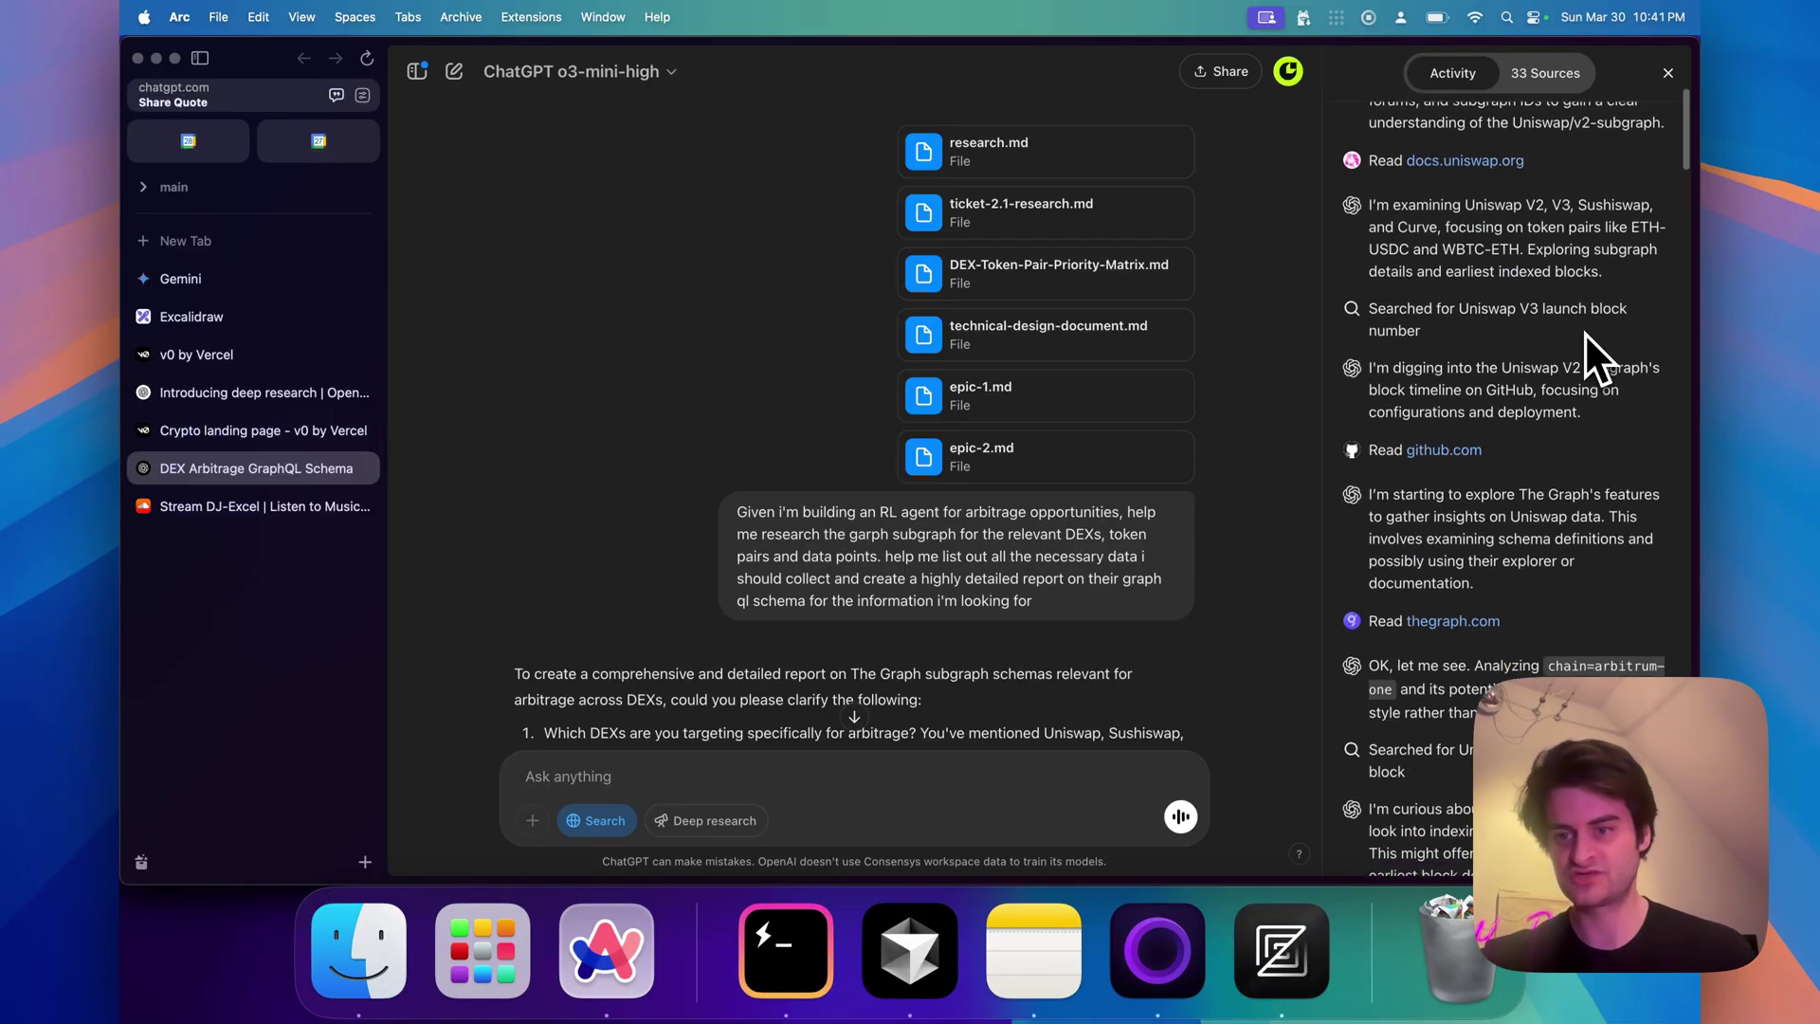
pyautogui.scroll(-3, 1584, 331)
pyautogui.scroll(-5, 1550, 426)
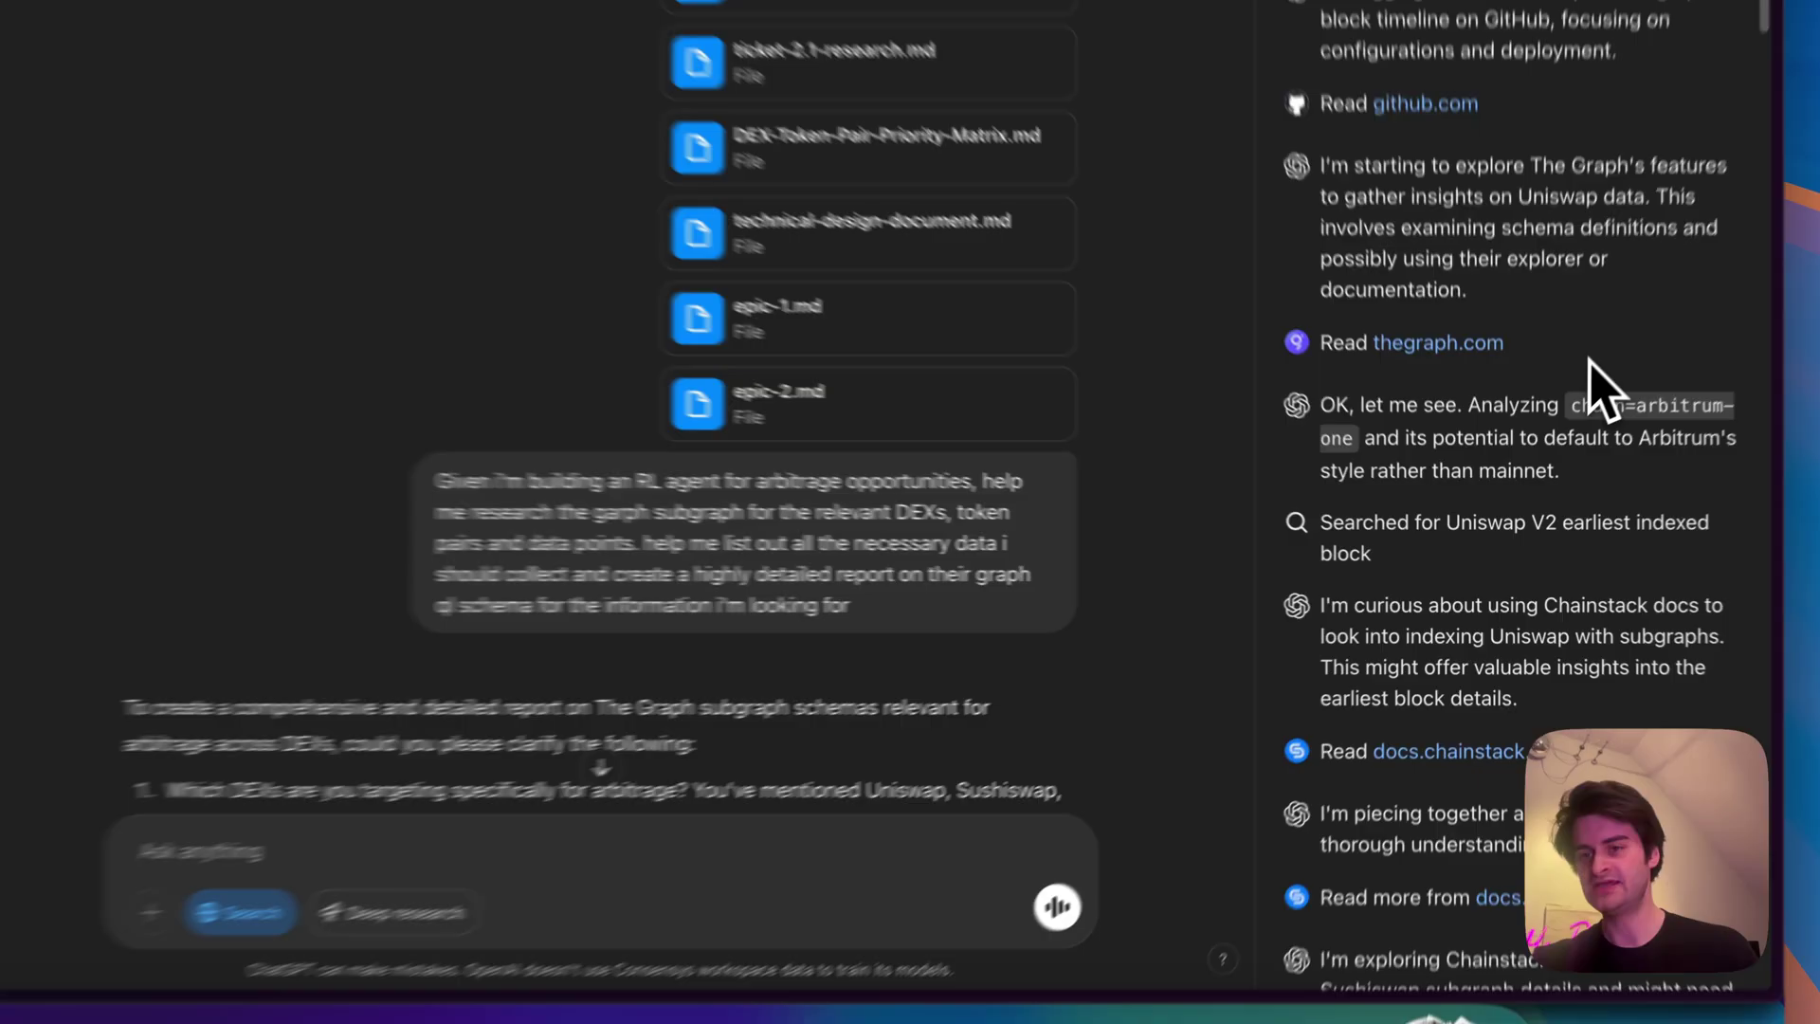
pyautogui.moveTo(1502, 414); pyautogui.dragTo(1408, 415)
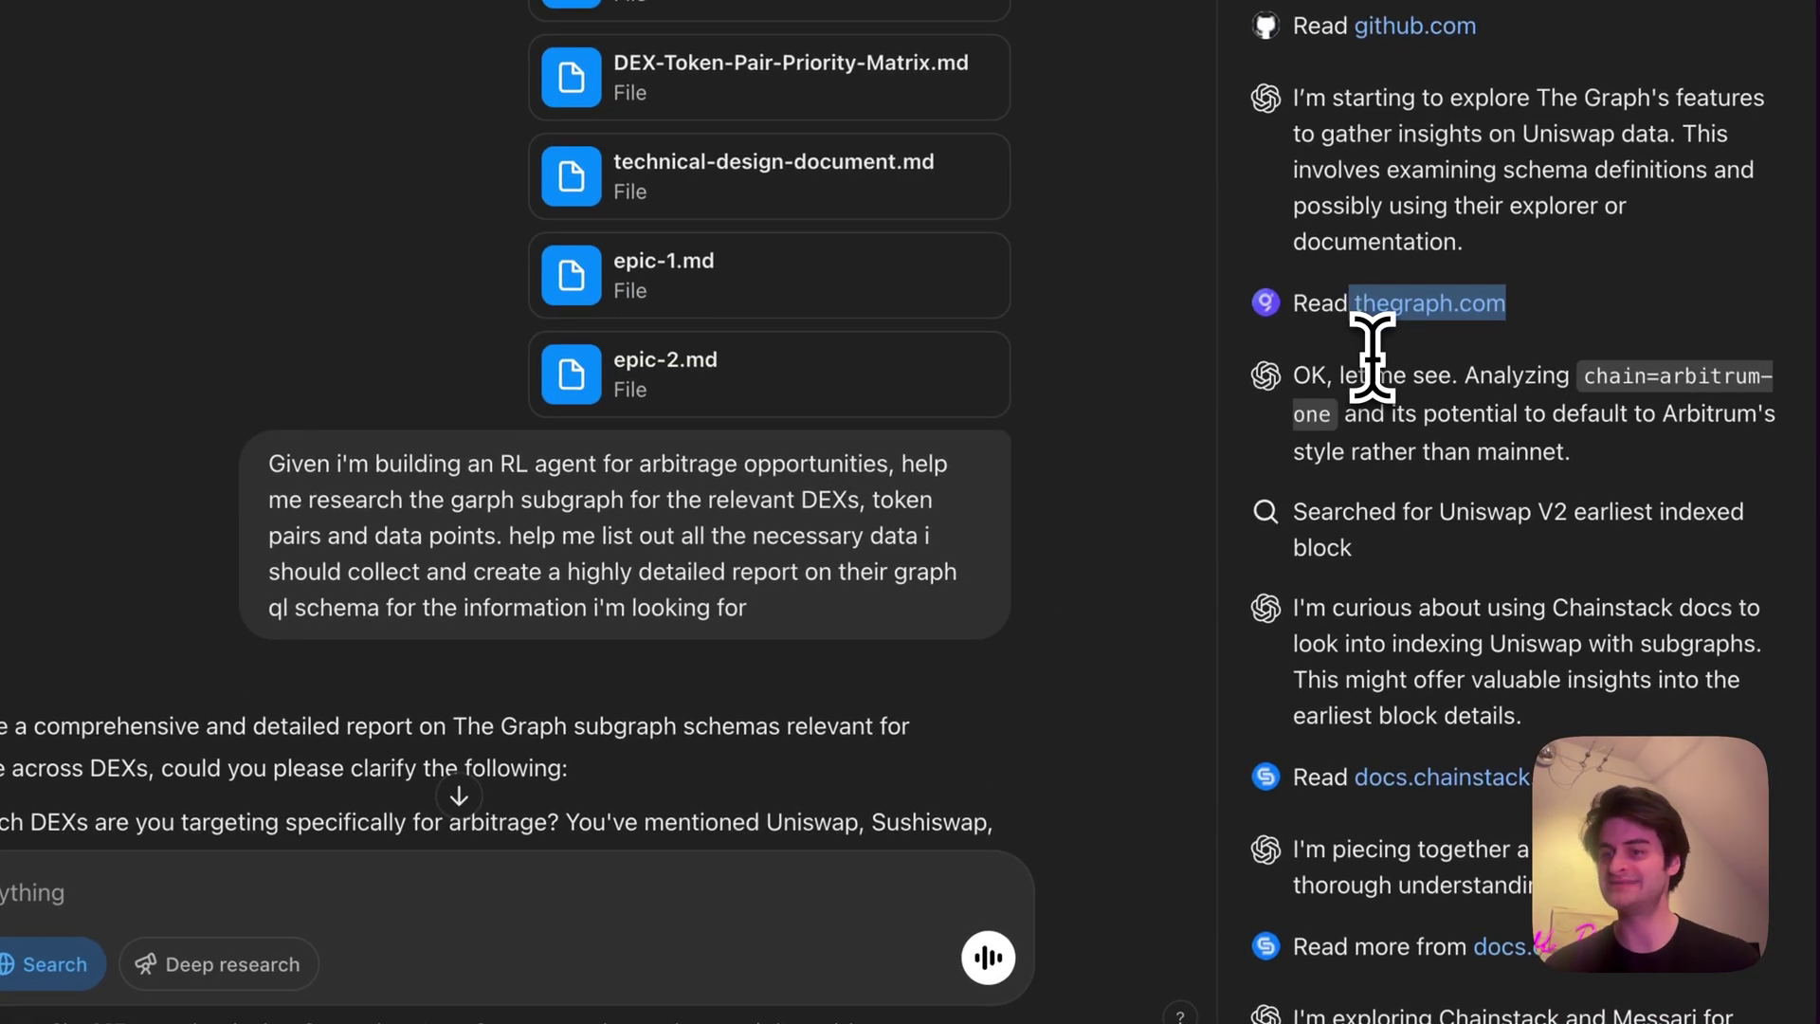
pyautogui.scroll(-5, 1372, 355)
pyautogui.scroll(-10, 825, 683)
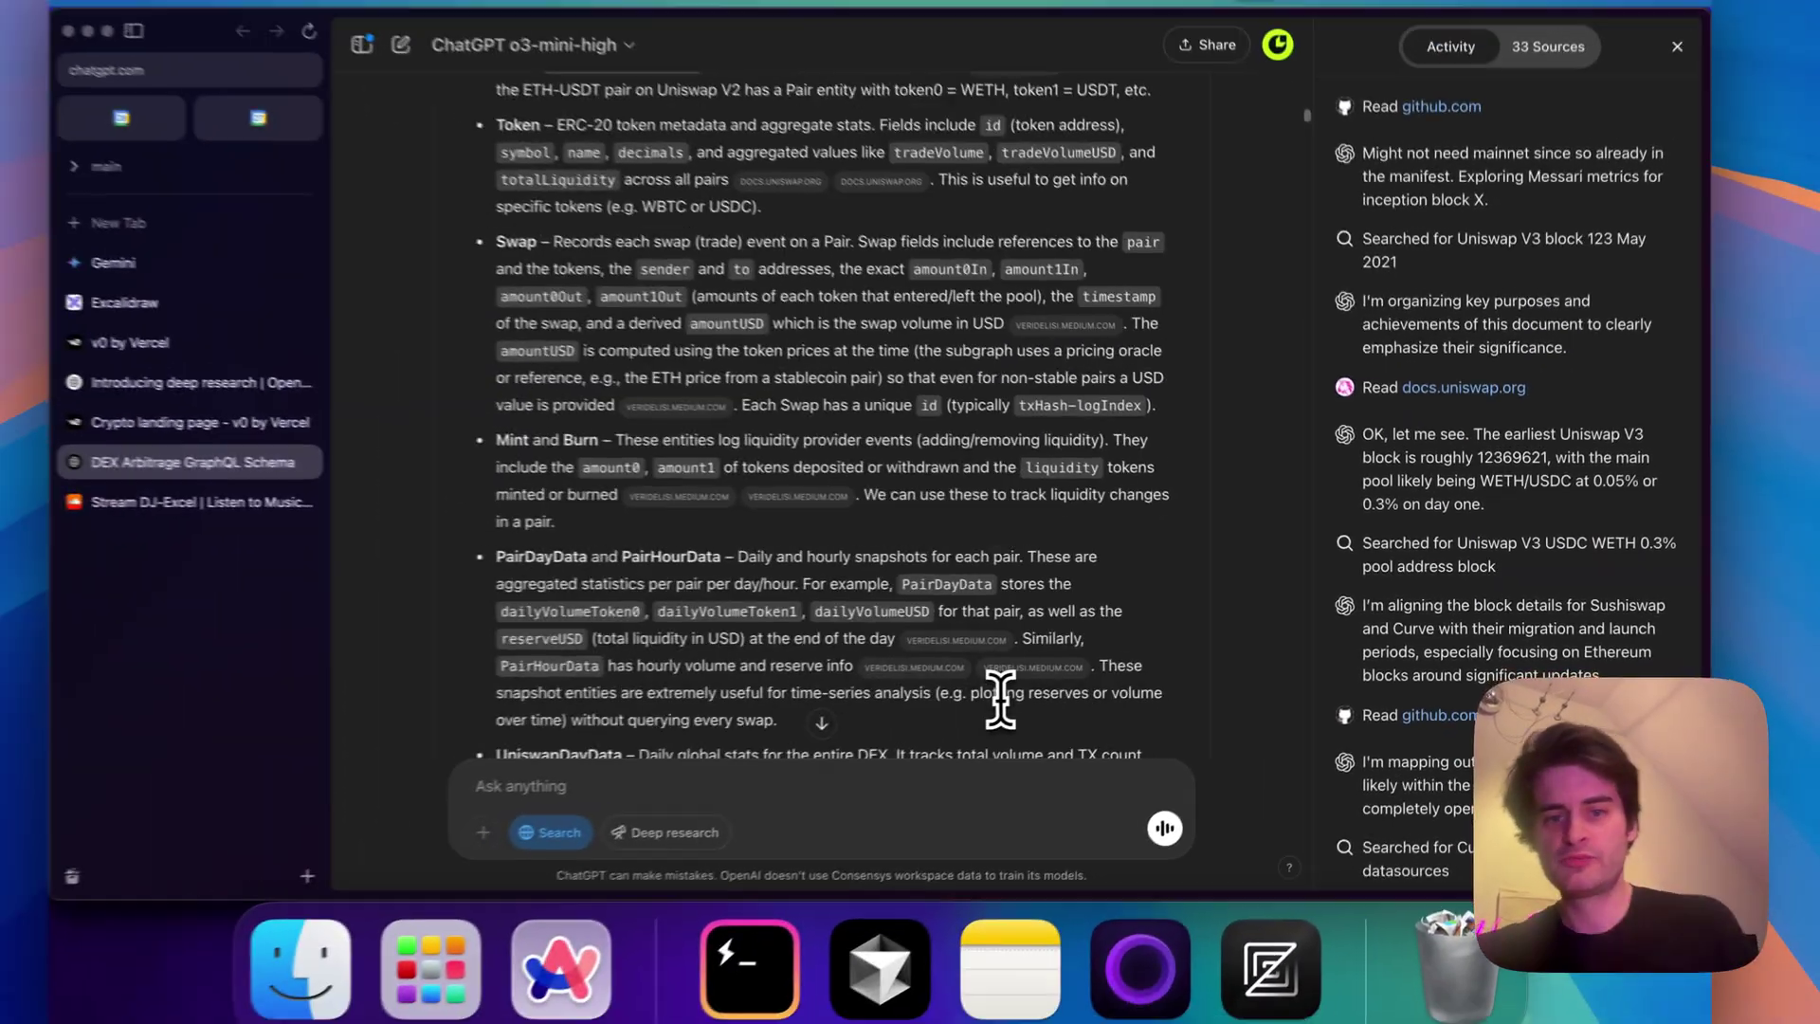
pyautogui.scroll(4, 1021, 694)
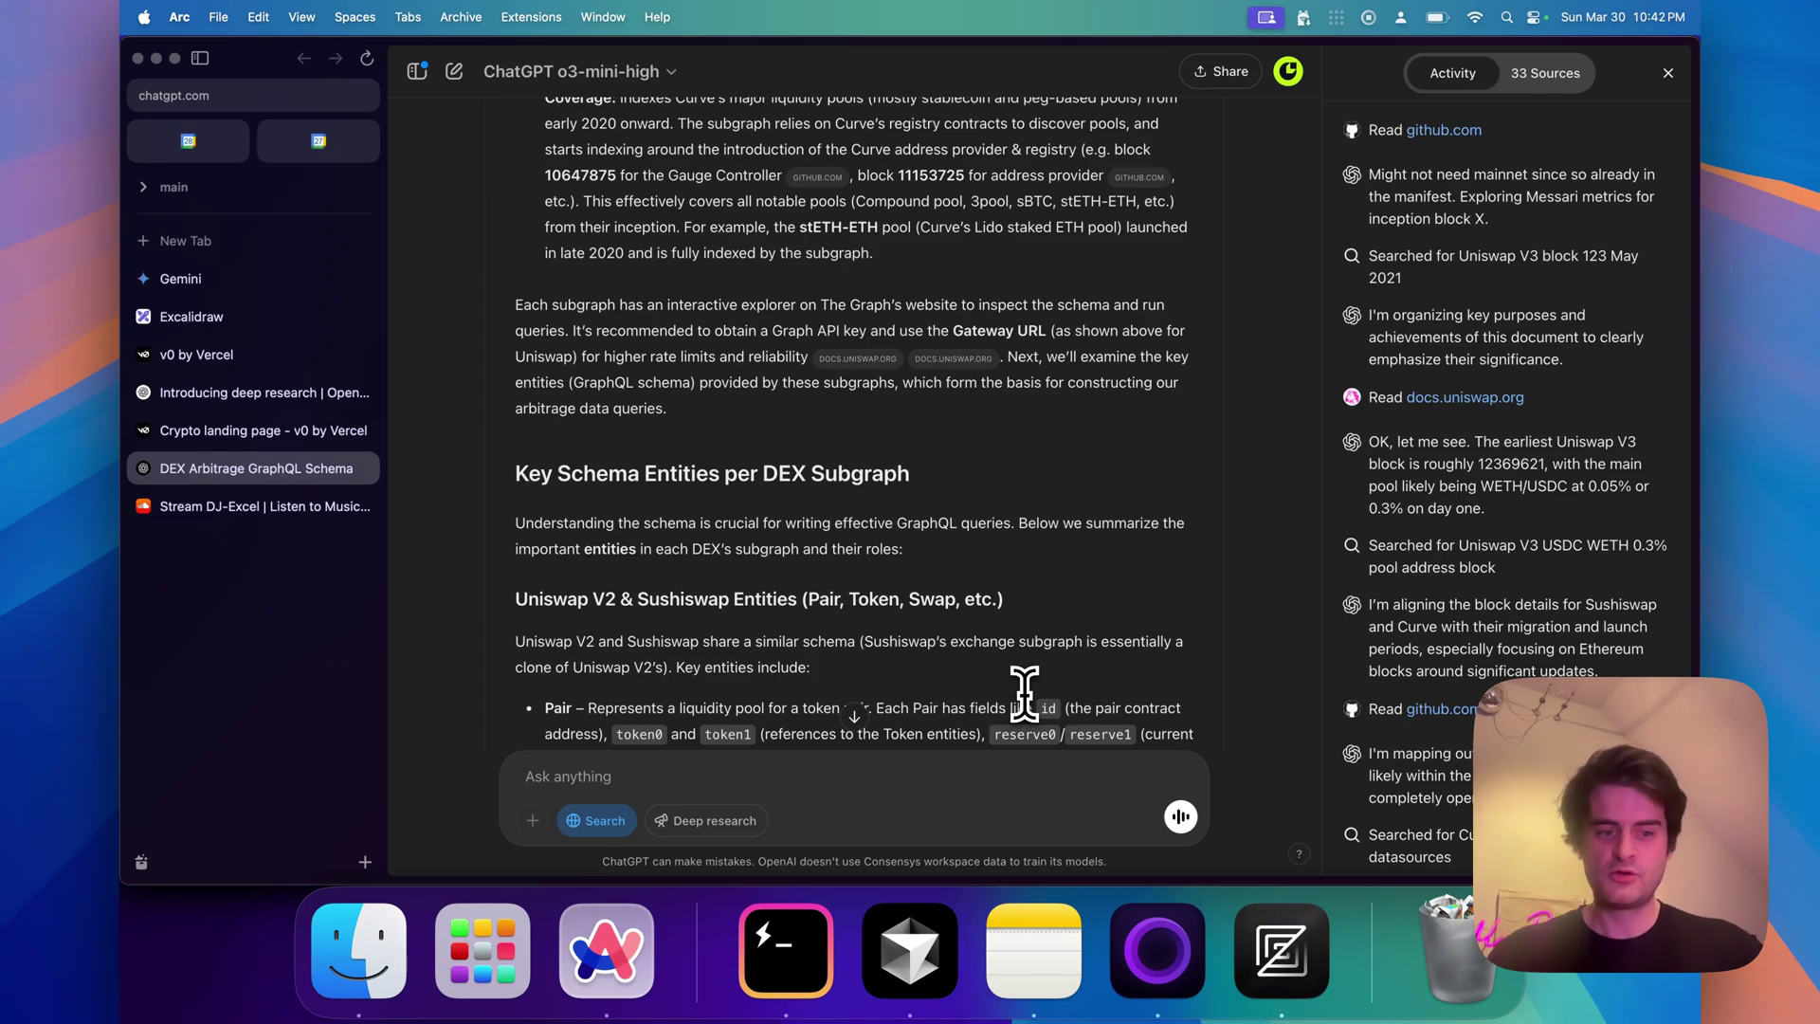
pyautogui.scroll(-10, 1024, 690)
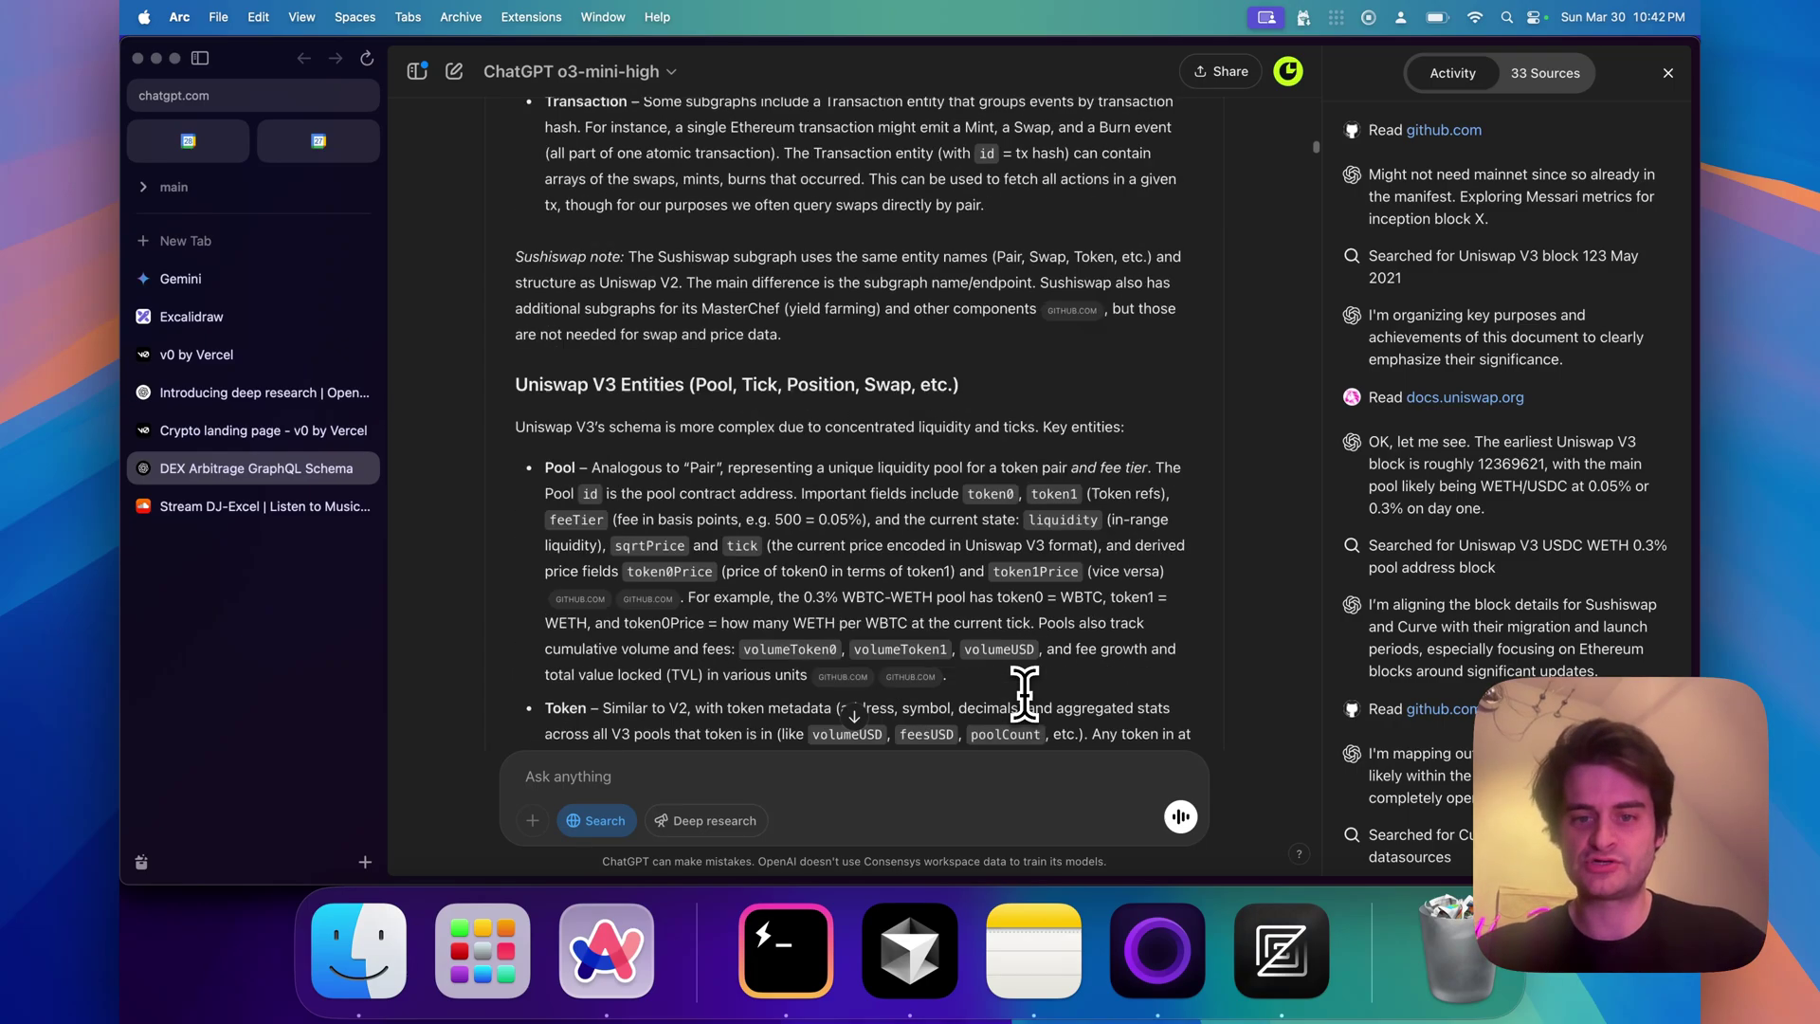
pyautogui.scroll(-8, 1024, 690)
pyautogui.scroll(-8, 1024, 690)
pyautogui.scroll(-8, 1024, 689)
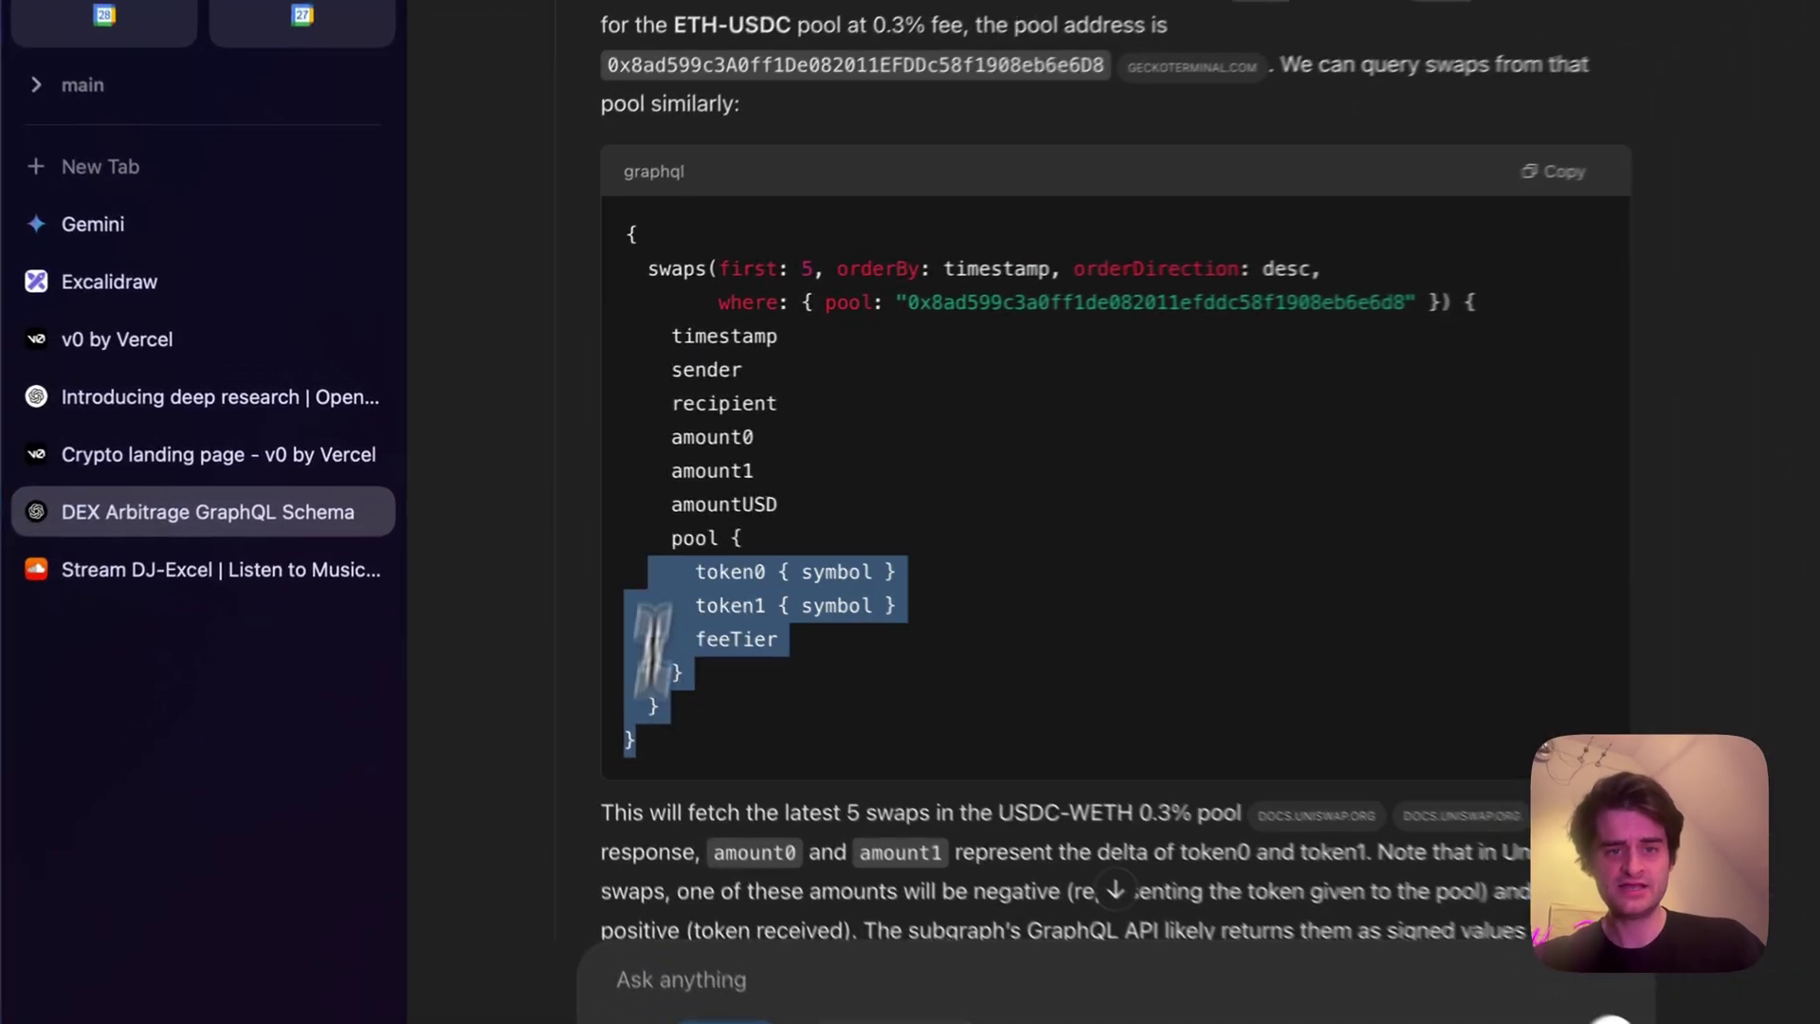
pyautogui.moveTo(626, 611); pyautogui.dragTo(529, 286)
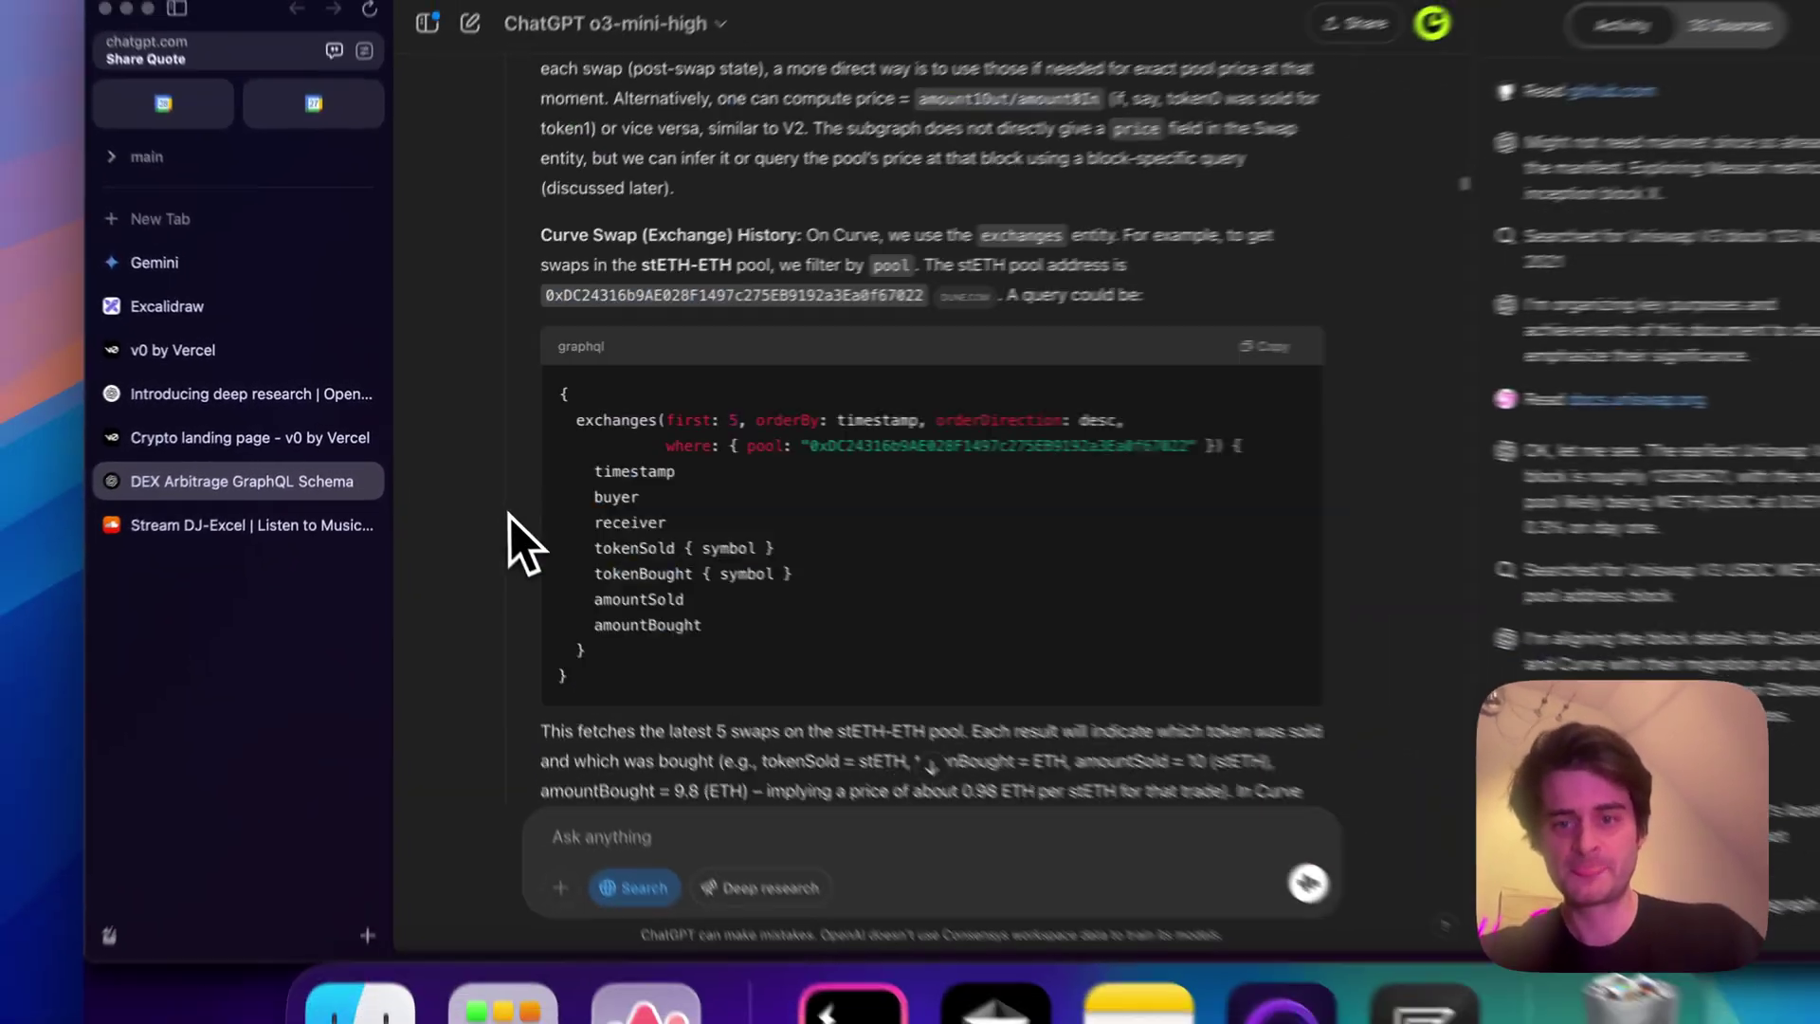
pyautogui.scroll(-10, 486, 513)
pyautogui.scroll(-10, 487, 513)
pyautogui.scroll(-8, 487, 514)
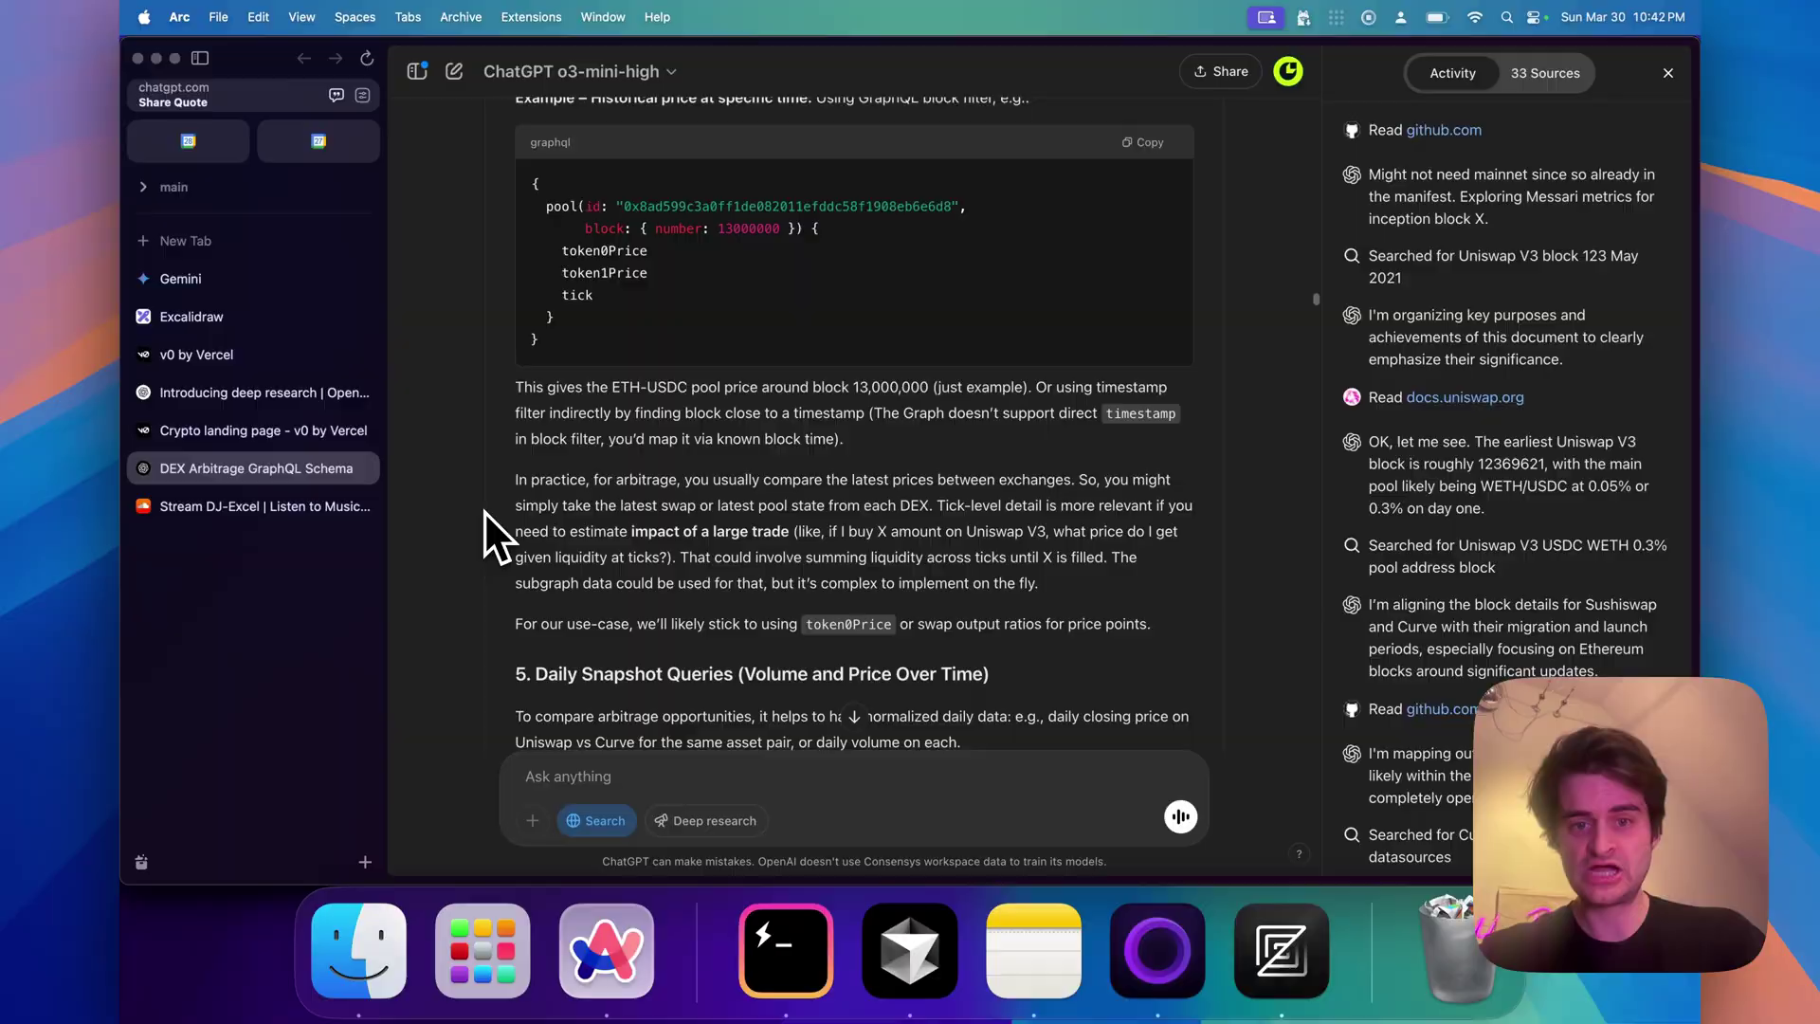
pyautogui.scroll(-5, 483, 510)
pyautogui.scroll(-8, 483, 511)
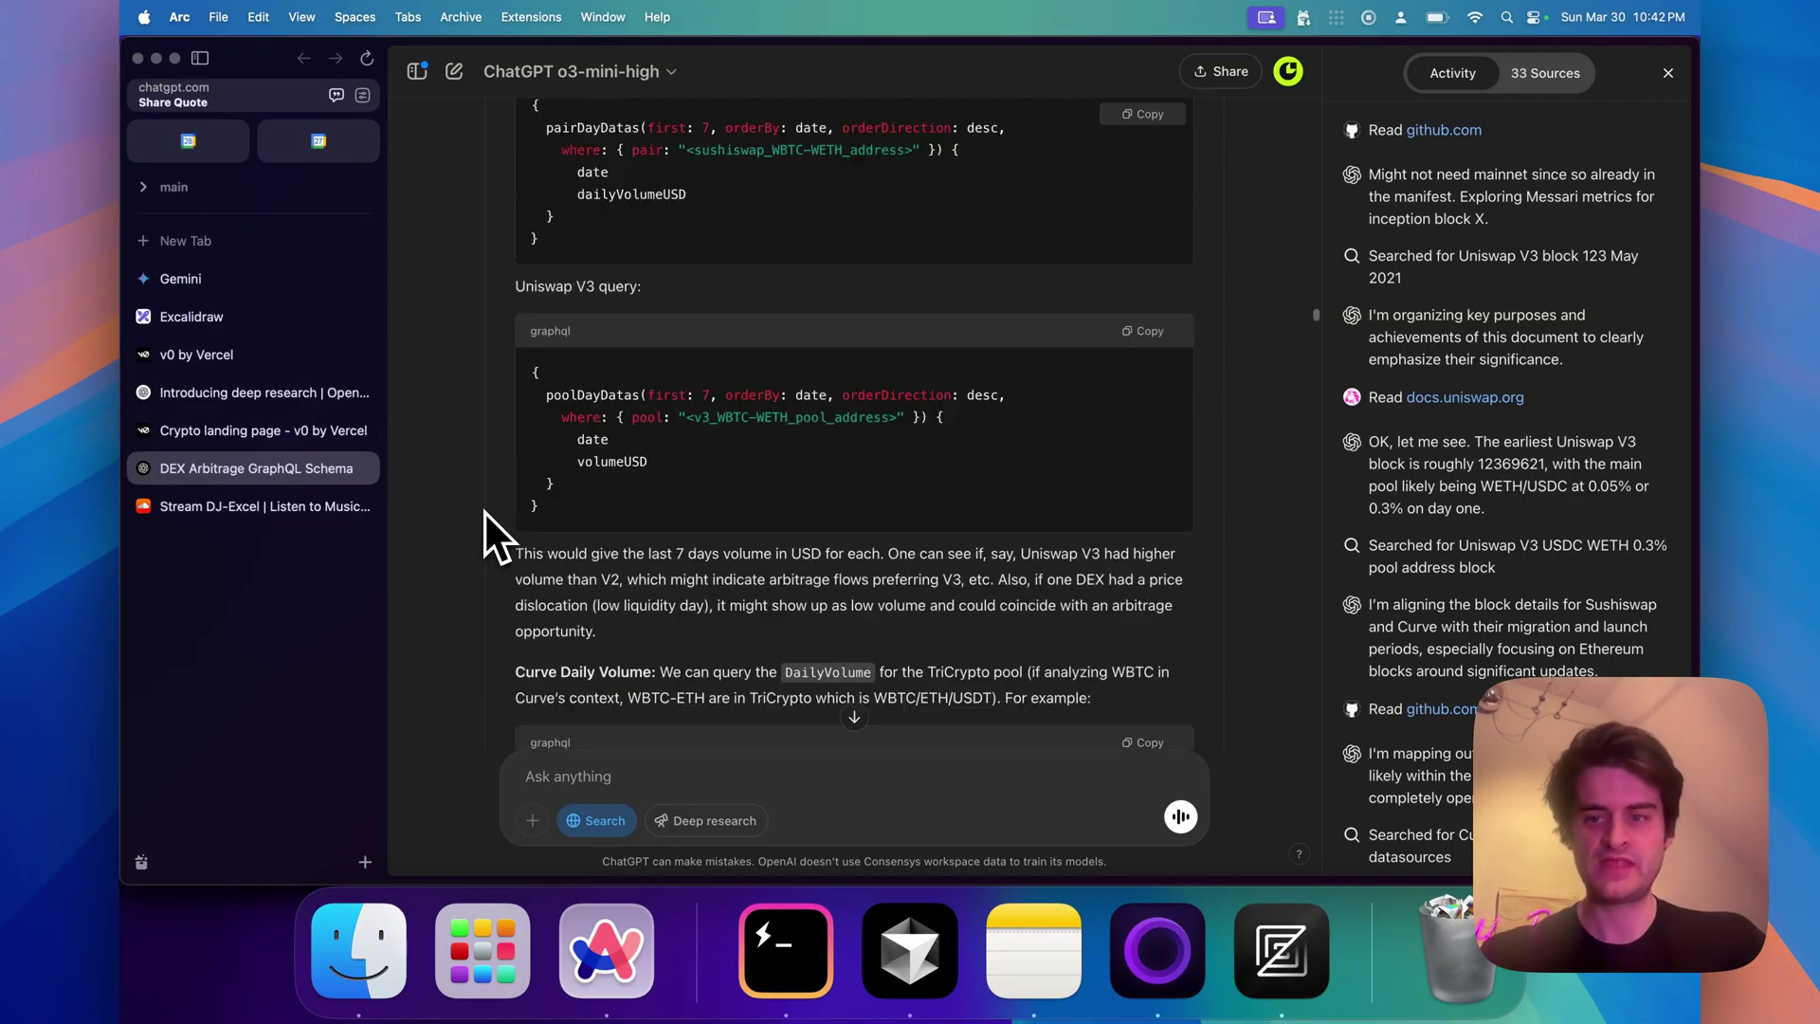
pyautogui.scroll(-10, 483, 511)
pyautogui.scroll(-6, 483, 510)
pyautogui.scroll(-2, 485, 510)
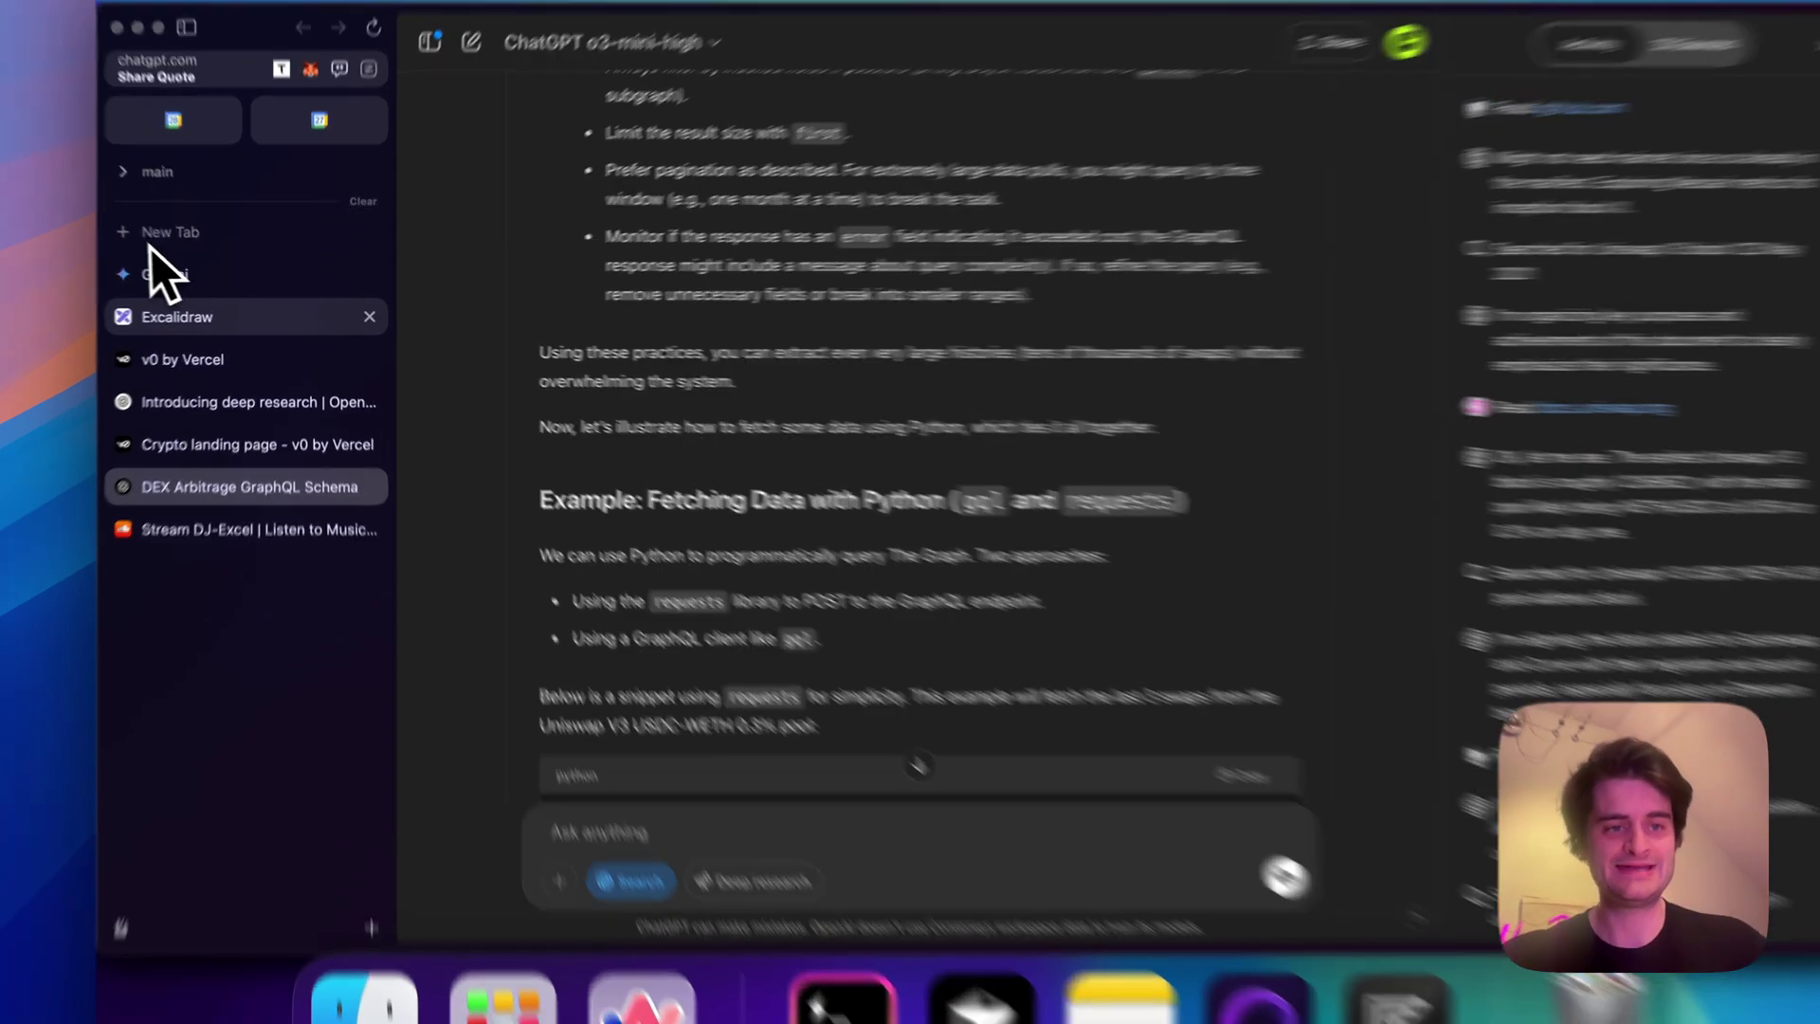
# Highlight step 5, 'Vibe code the ticket', then step 6, 'commit to github'
pyautogui.click(191, 316)
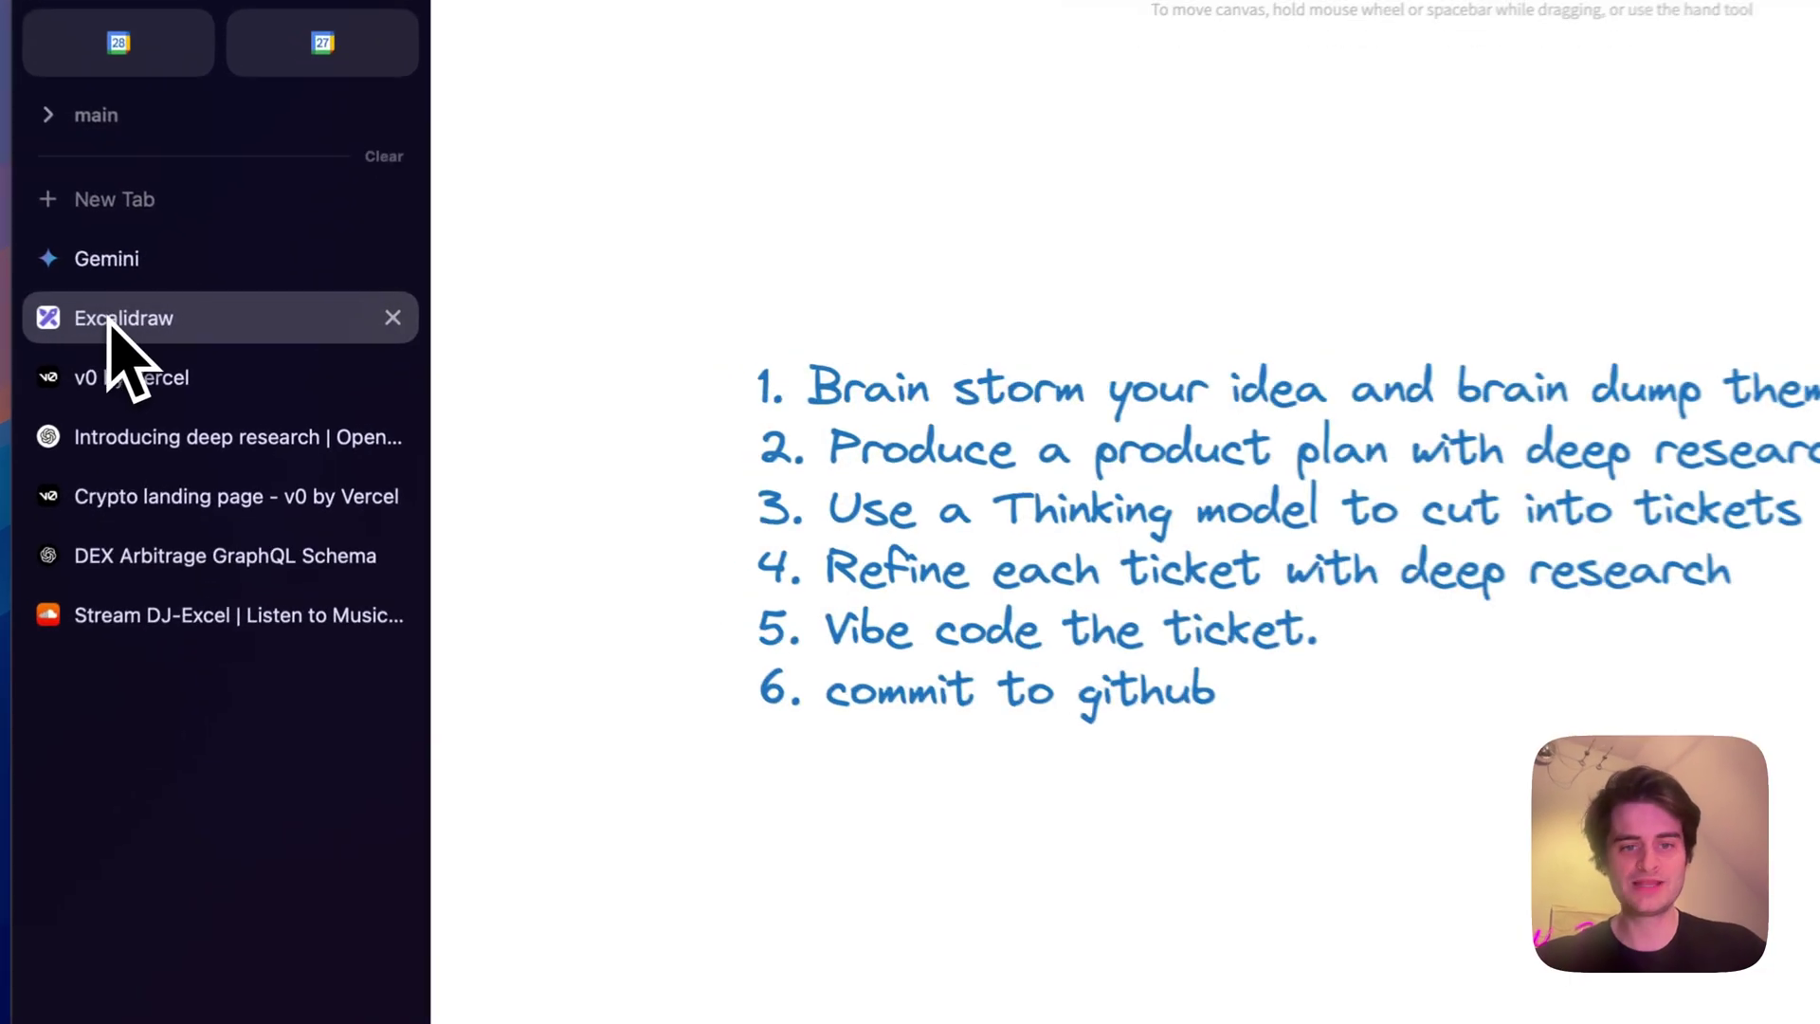
pyautogui.click(840, 650)
pyautogui.doubleClick(860, 643)
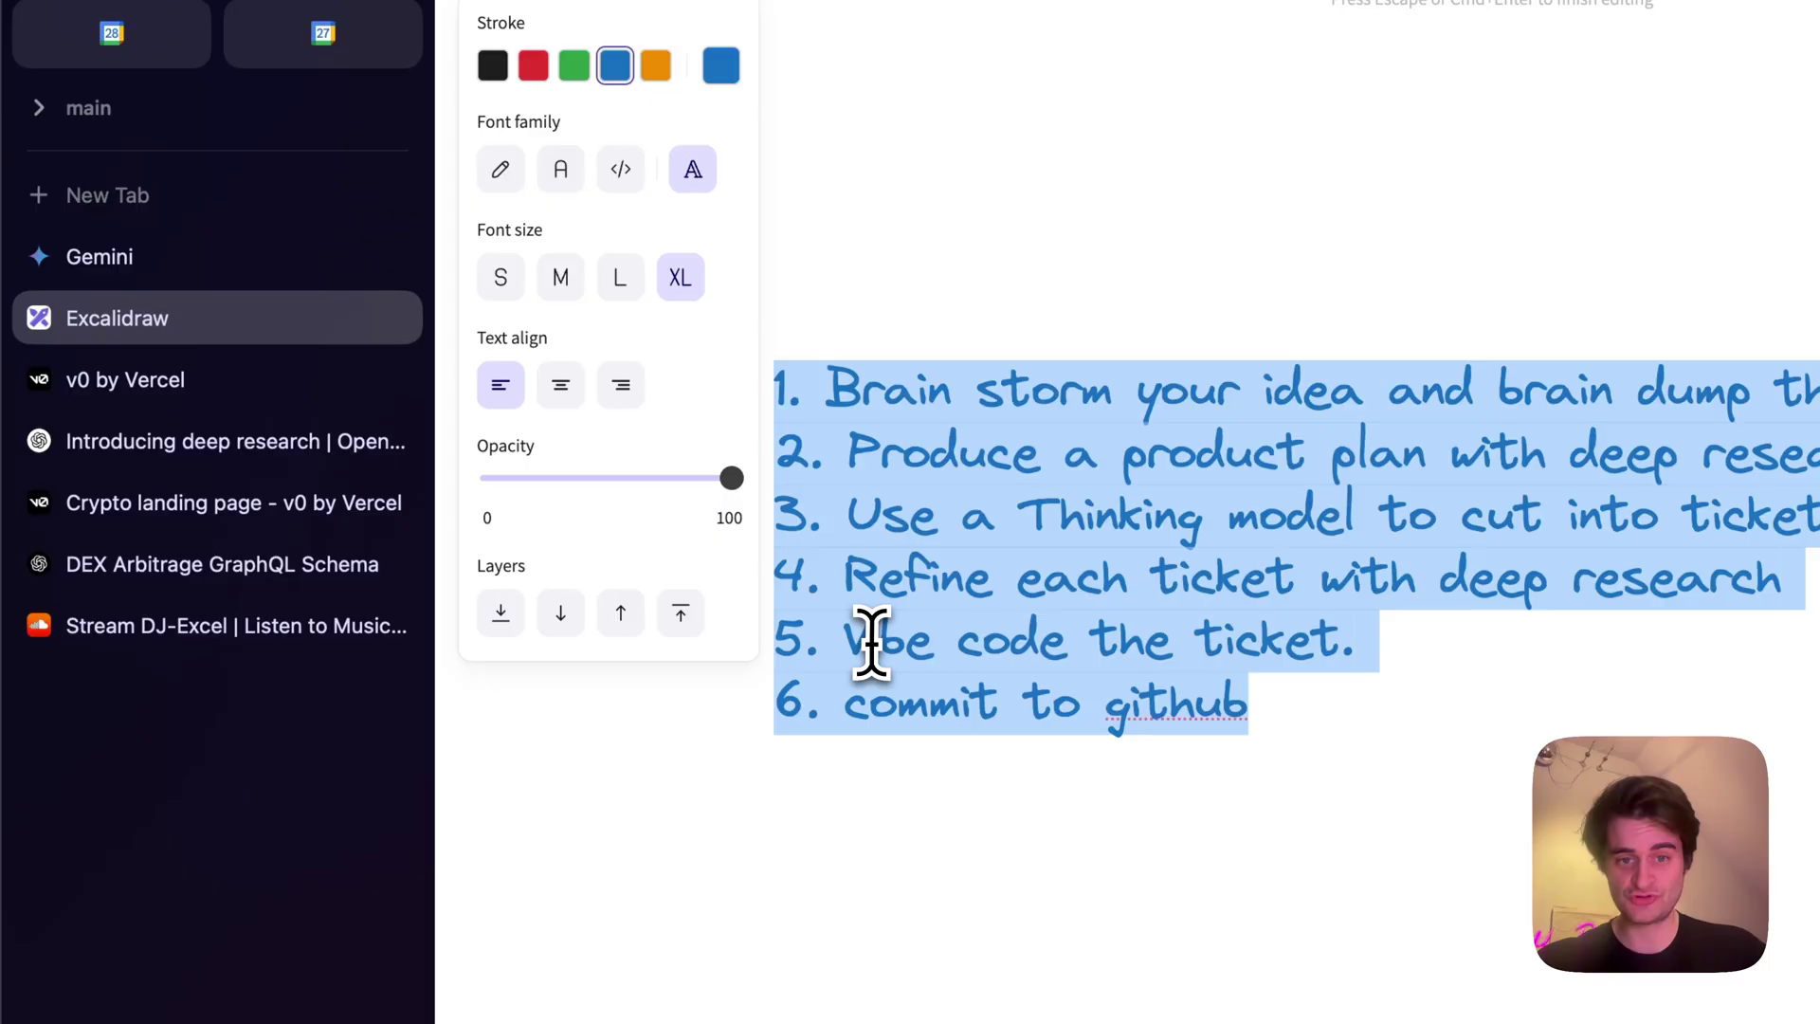
pyautogui.tripleClick(867, 644)
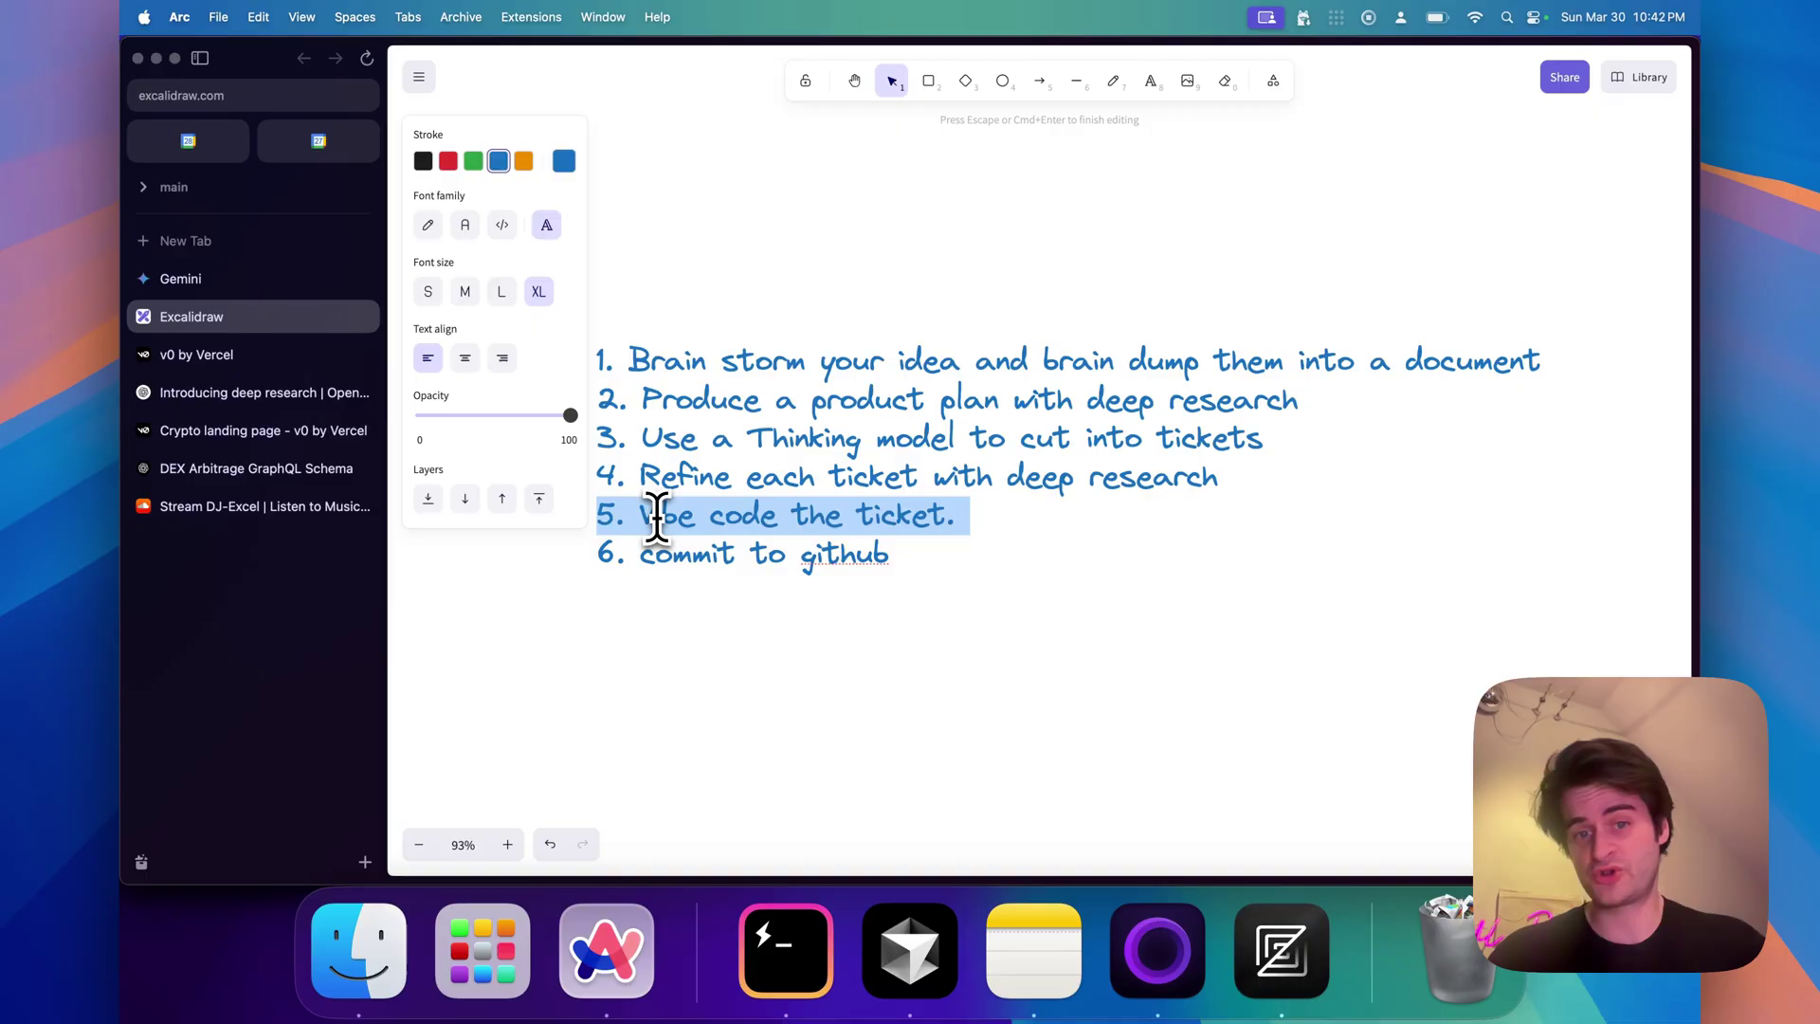
pyautogui.click(647, 526)
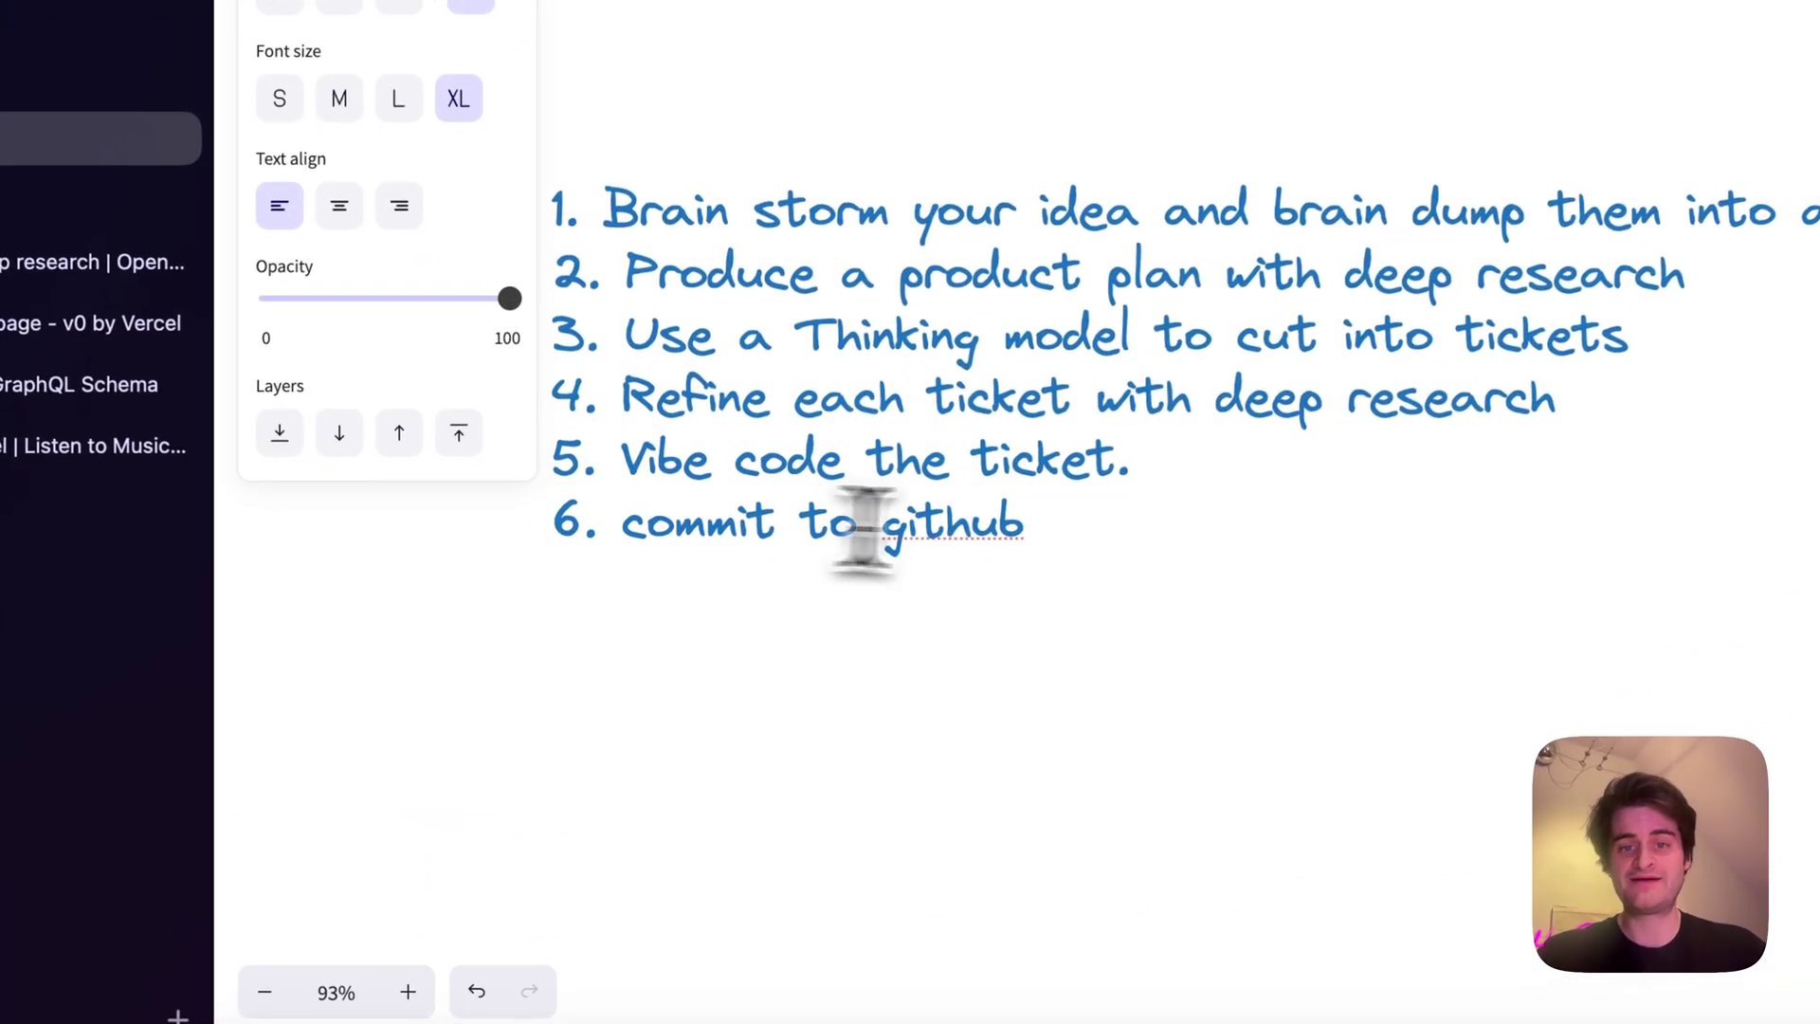
pyautogui.moveTo(1017, 527); pyautogui.dragTo(555, 570)
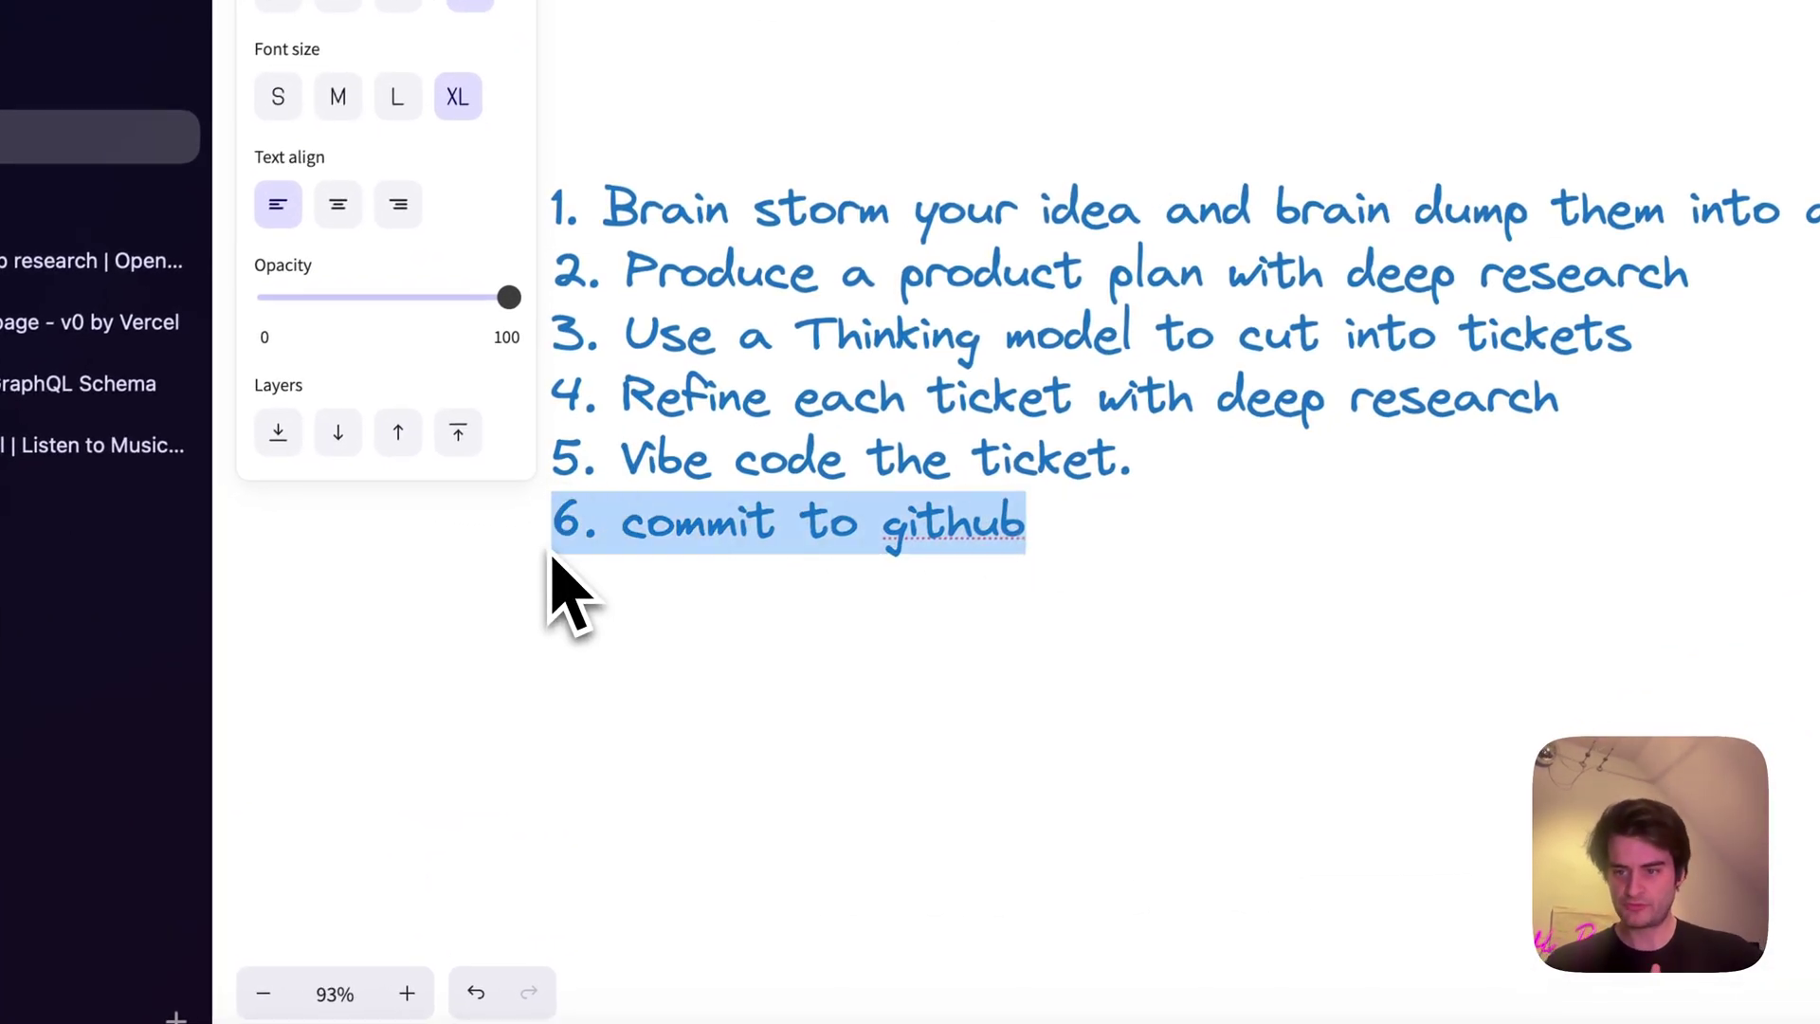